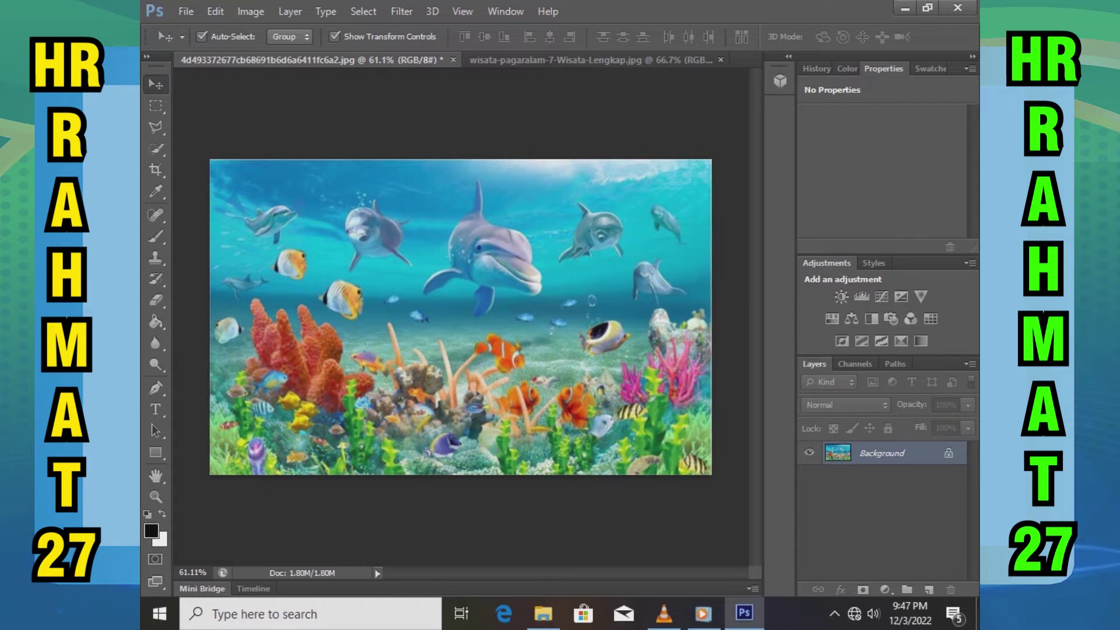
Step: Zoom around the underwater photo, glance at the waterfall photo, then return to the underwater one
{"action": "scroll", "coordinate": [489, 233], "scroll_direction": "up", "scroll_amount": 4}
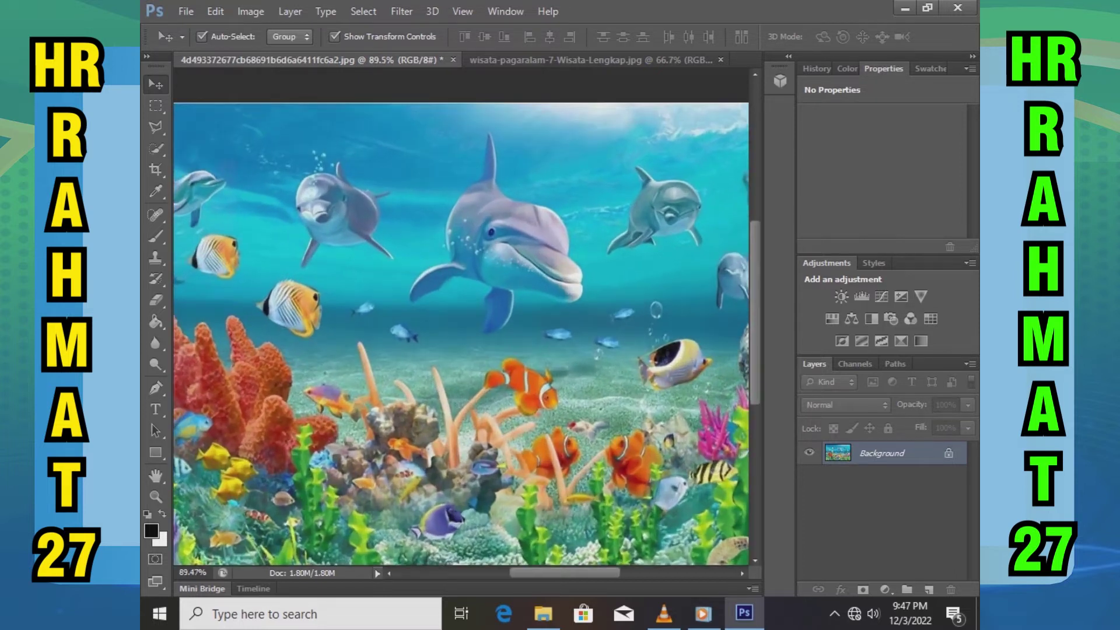
{"action": "scroll", "coordinate": [460, 315], "scroll_direction": "down", "scroll_amount": 2}
{"action": "scroll", "coordinate": [461, 315], "scroll_direction": "down", "scroll_amount": 2}
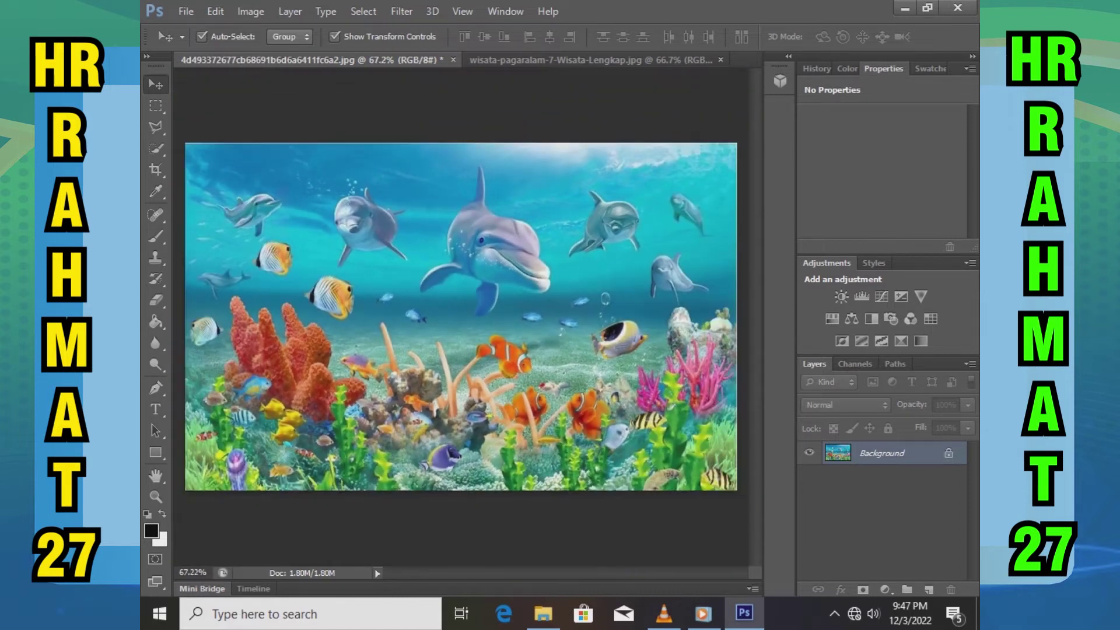
{"action": "key", "text": "ctrl+Tab"}
{"action": "scroll", "coordinate": [461, 338], "scroll_direction": "up", "scroll_amount": 2}
{"action": "scroll", "coordinate": [461, 339], "scroll_direction": "up", "scroll_amount": 1}
{"action": "scroll", "coordinate": [461, 338], "scroll_direction": "up", "scroll_amount": 1}
{"action": "scroll", "coordinate": [460, 327], "scroll_direction": "down", "scroll_amount": 2}
{"action": "scroll", "coordinate": [461, 327], "scroll_direction": "down", "scroll_amount": 1}
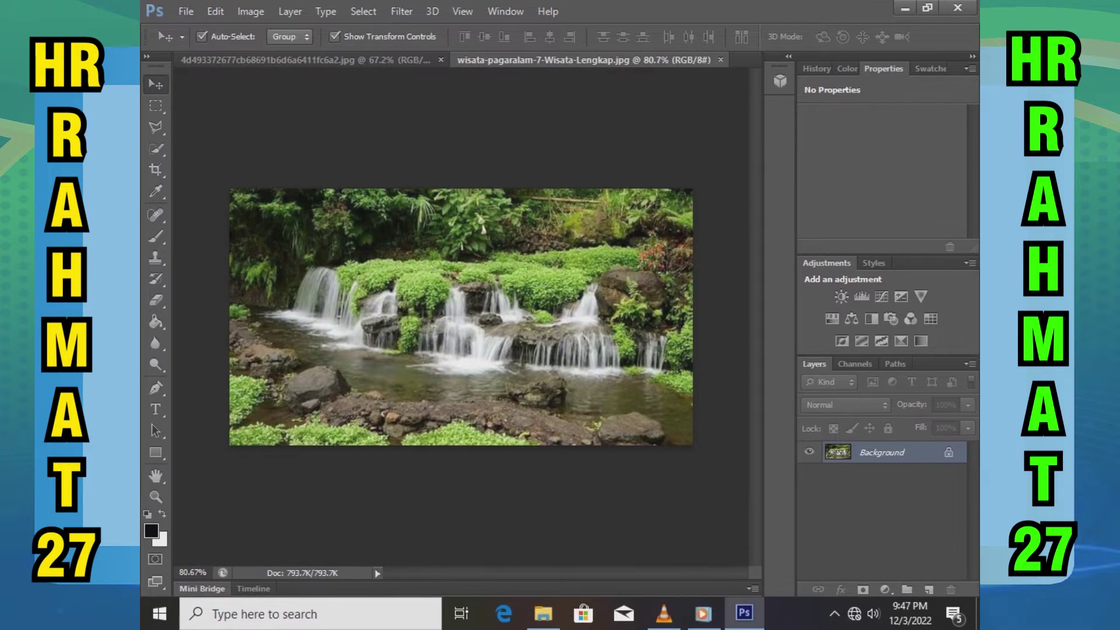
{"action": "key", "text": "ctrl+Tab"}
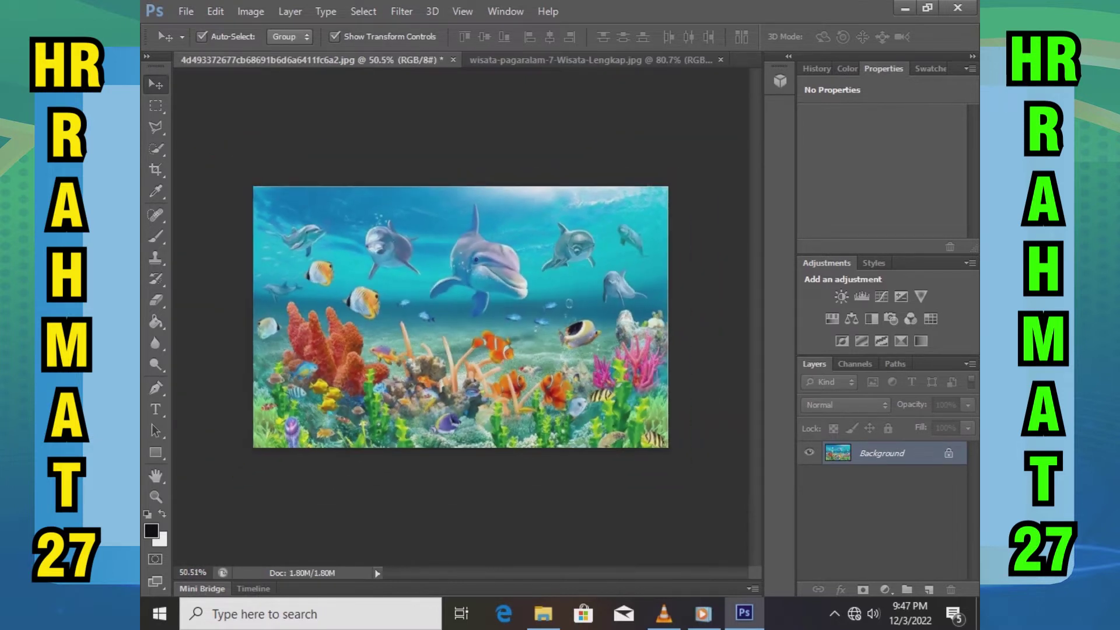
{"action": "scroll", "coordinate": [461, 317], "scroll_direction": "down", "scroll_amount": 1}
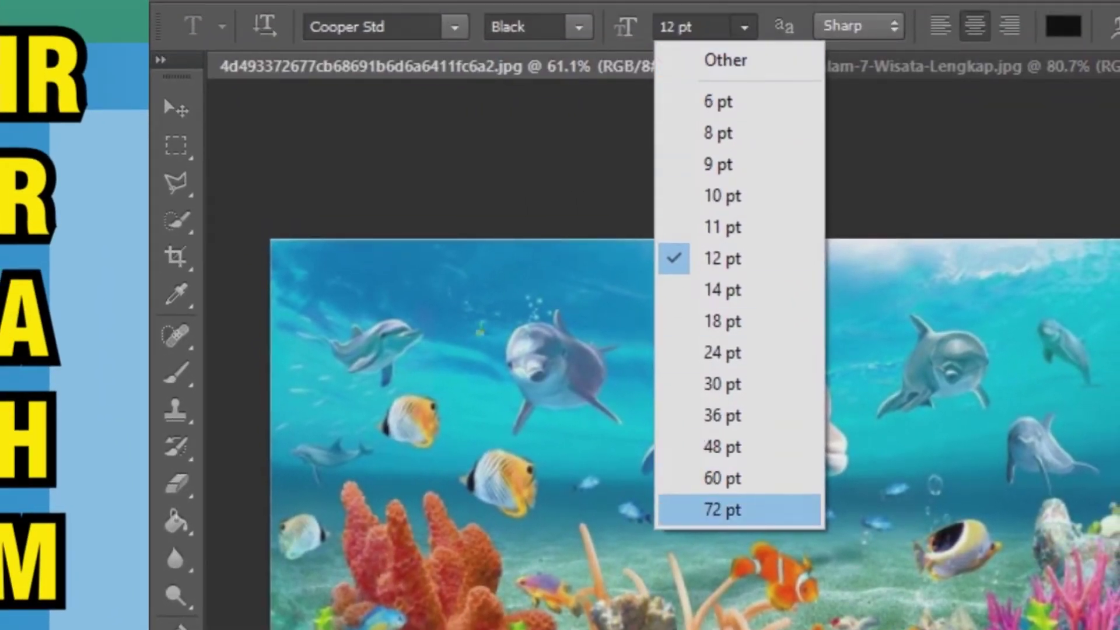
Step: Type the two-line title 'DUNIA LAUT' at 72 pt Cooper Std Black on the underwater photo
{"action": "left_click", "coordinate": [722, 509]}
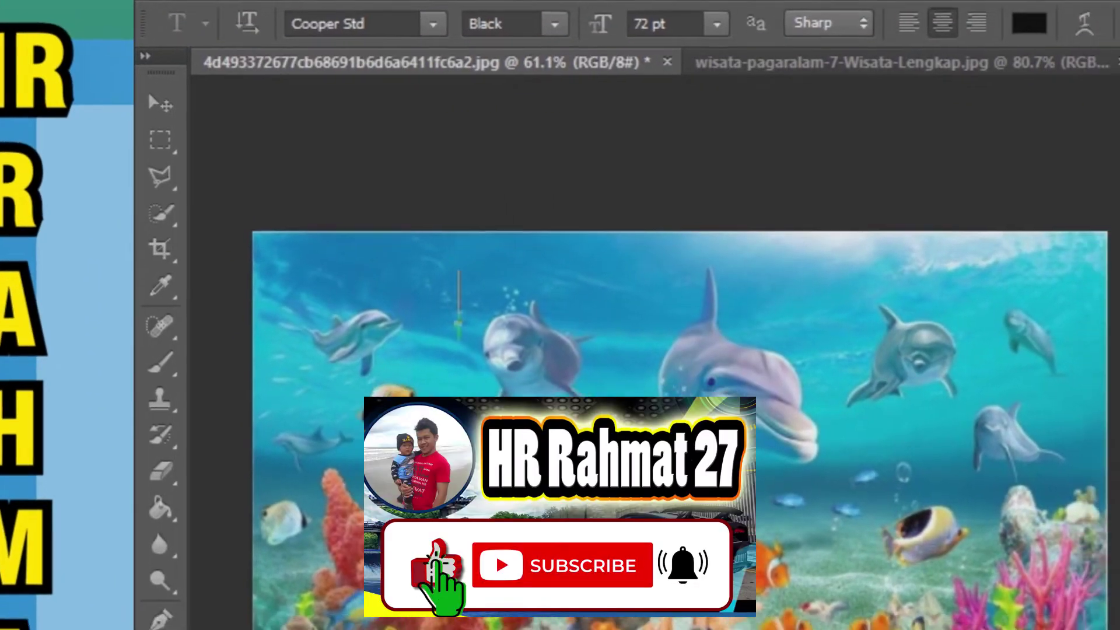
{"action": "type", "text": "DU"}
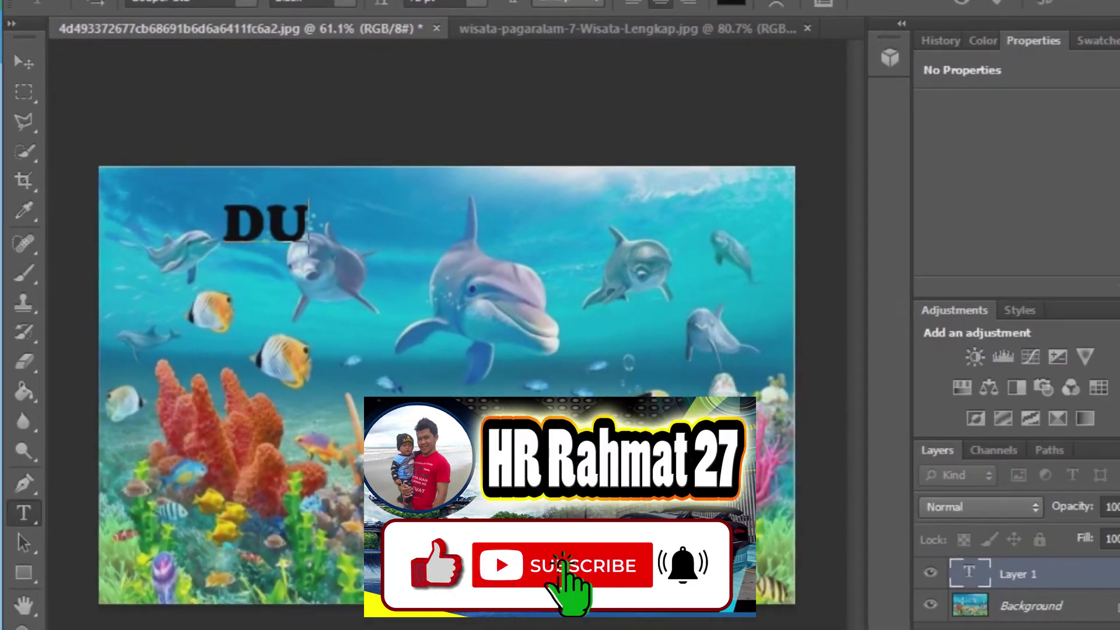
{"action": "type", "text": "NIA "}
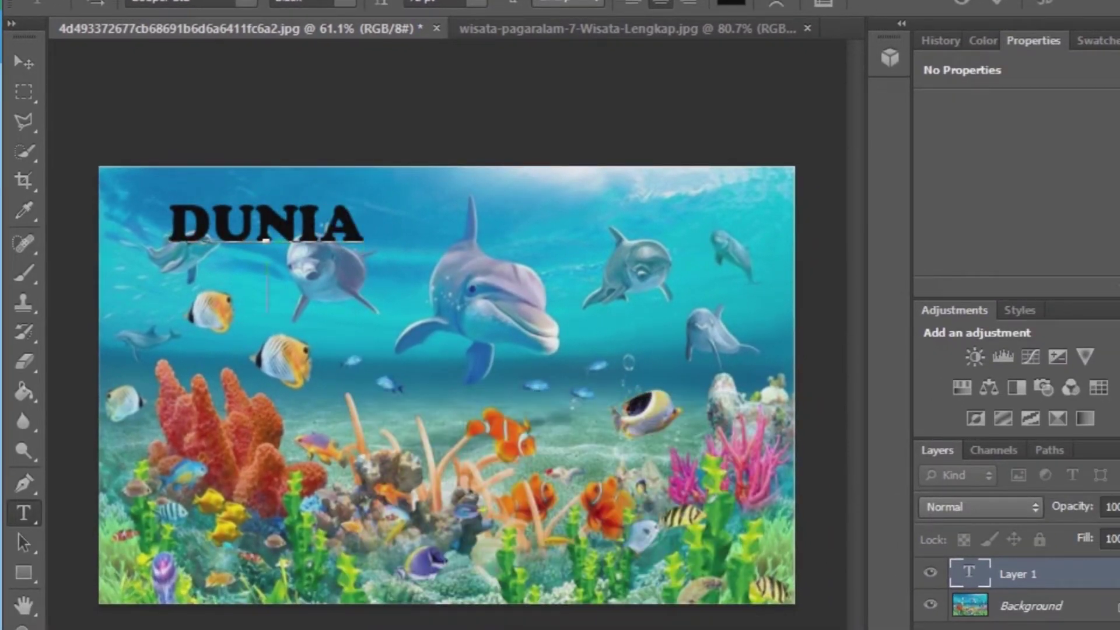
{"action": "type", "text": "LAU"}
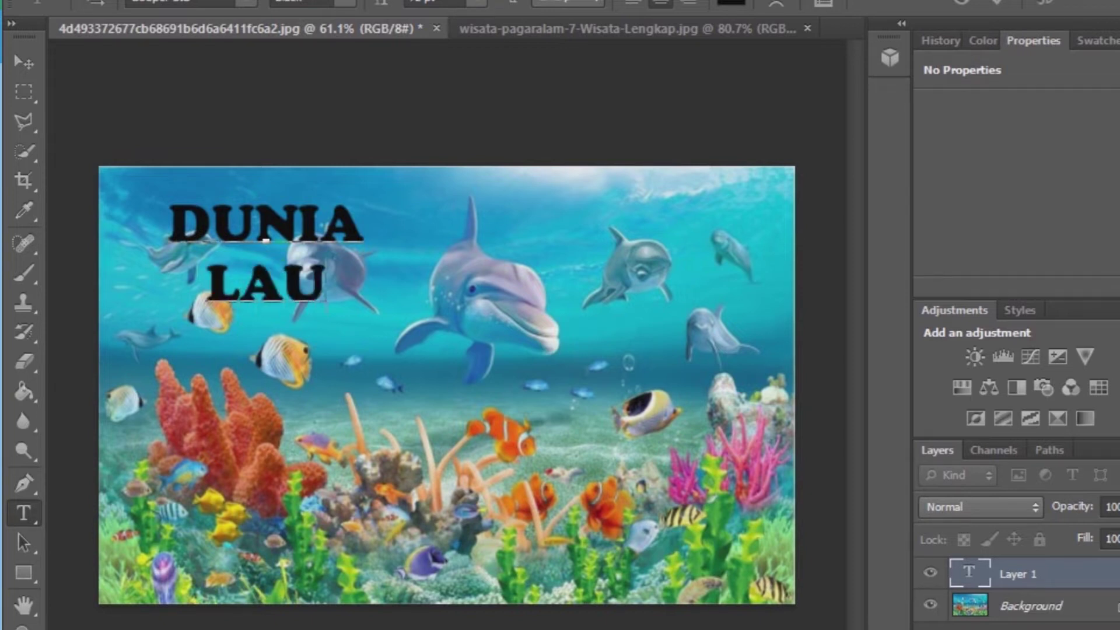
{"action": "type", "text": "T"}
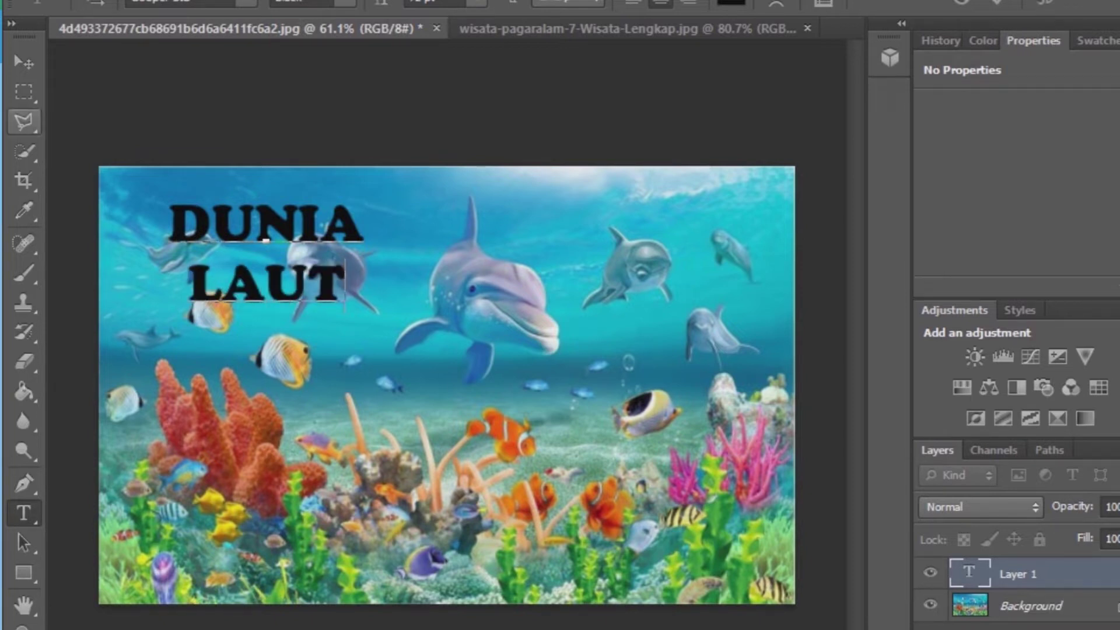
{"action": "left_click", "coordinate": [23, 63]}
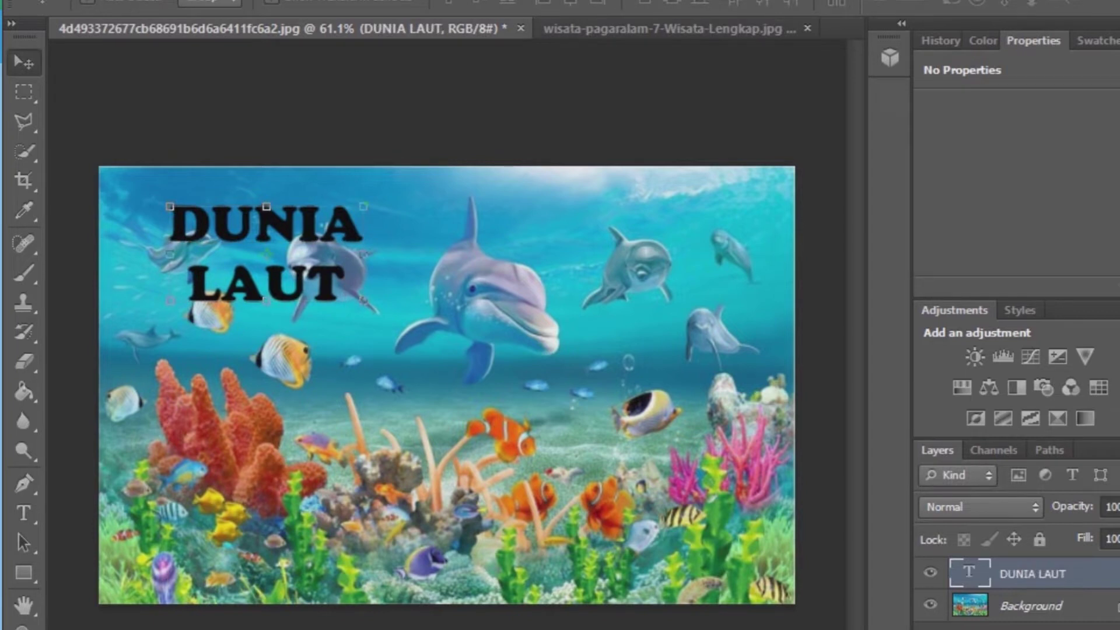
Step: Scale the DUNIA LAUT title up to fill most of the photo, nudge it left and down, and apply
{"action": "left_click_drag", "start_coordinate": [327, 256], "coordinate": [346, 245]}
{"action": "mouse_move", "coordinate": [382, 289]}
{"action": "left_mouse_down"}
{"action": "mouse_move", "coordinate": [572, 416]}
{"action": "mouse_move", "coordinate": [765, 583]}
{"action": "left_mouse_up"}
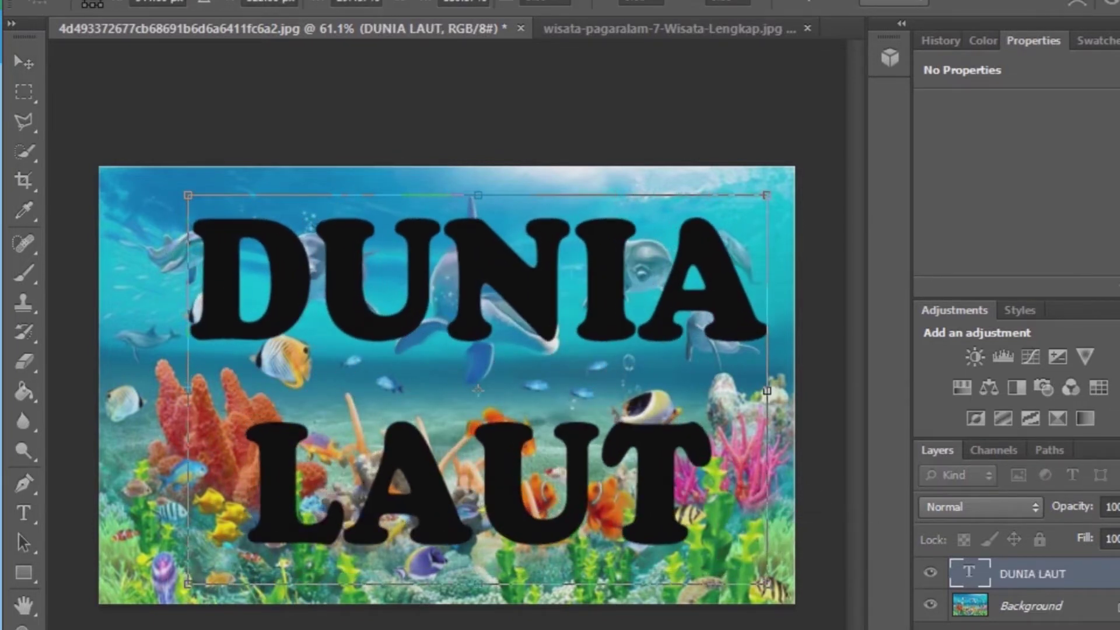
{"action": "left_click_drag", "start_coordinate": [665, 432], "coordinate": [630, 452]}
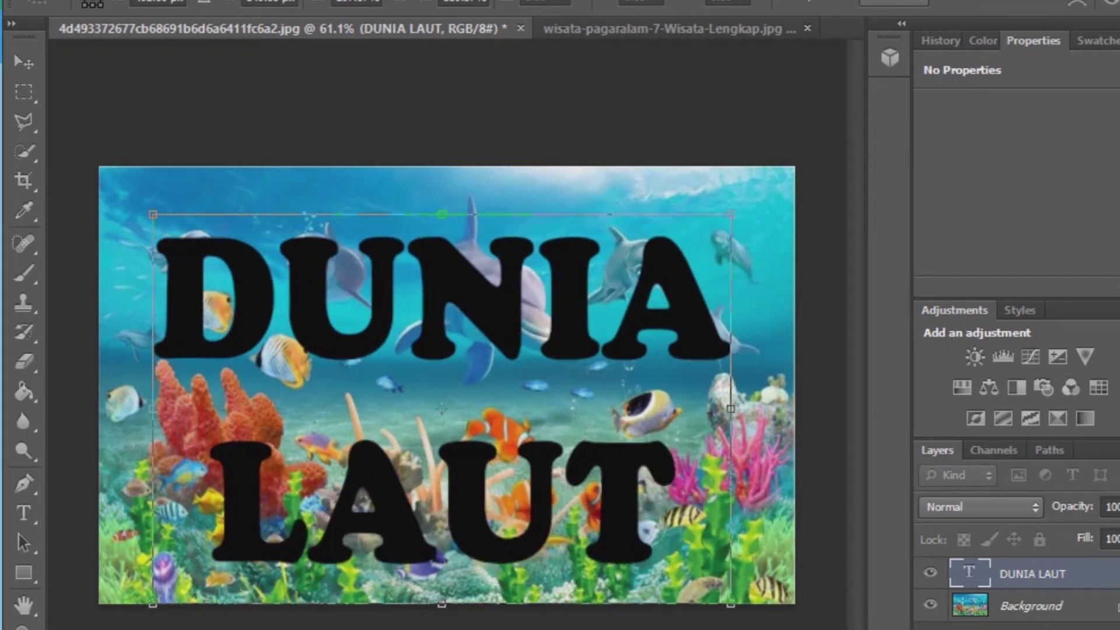
{"action": "left_click", "coordinate": [24, 61]}
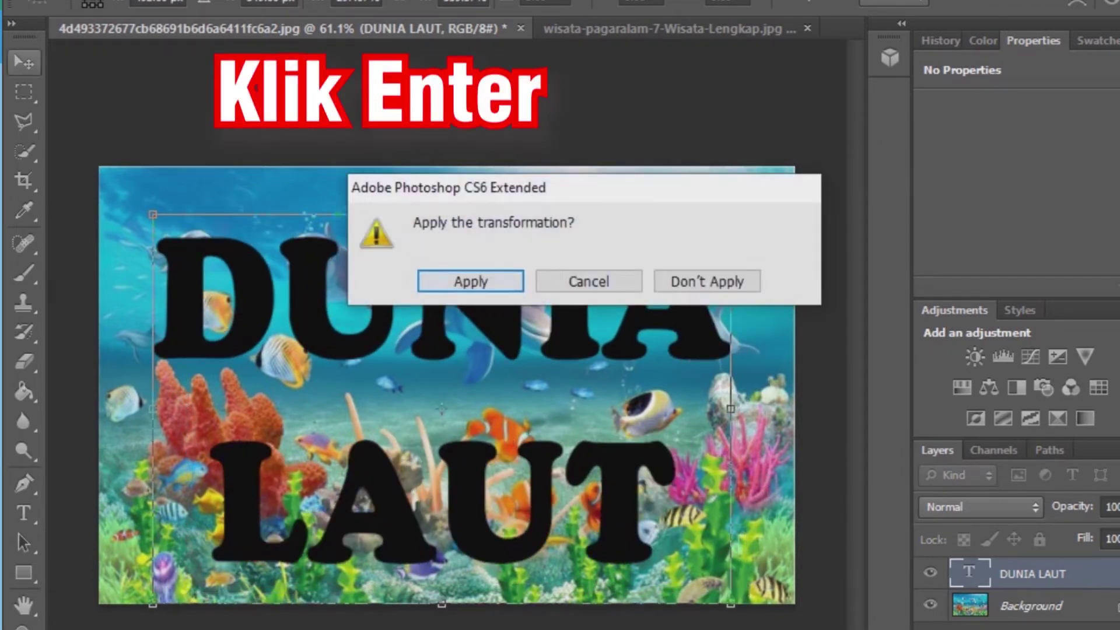
{"action": "key", "text": "Return"}
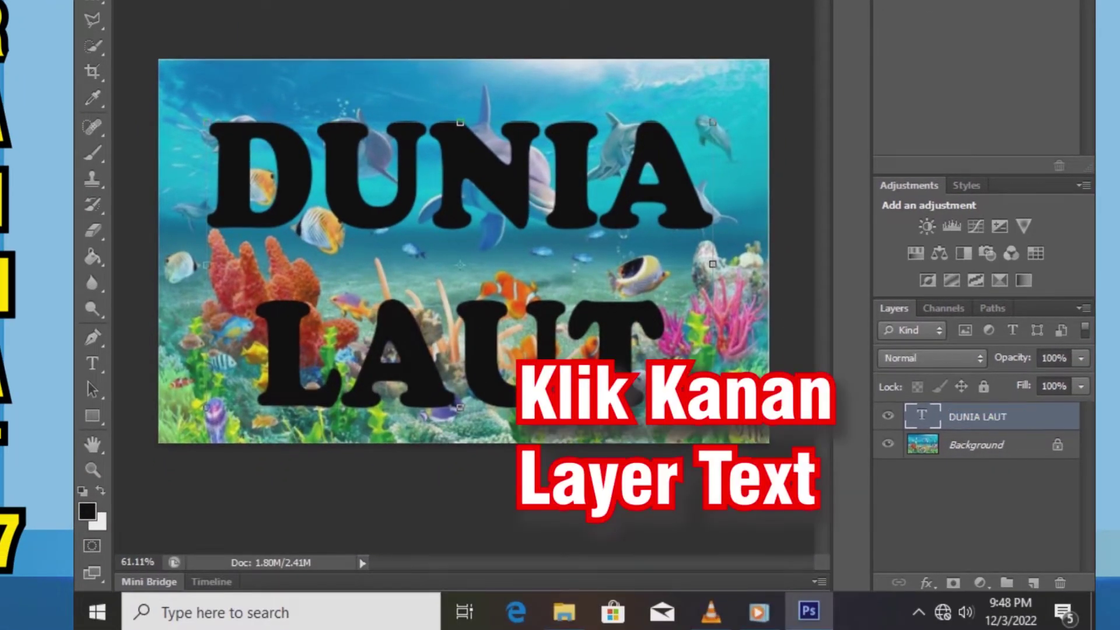
Step: Add an Orange, Yellow, Orange gradient overlay to the DUNIA LAUT lettering
{"action": "left_click", "coordinate": [925, 583]}
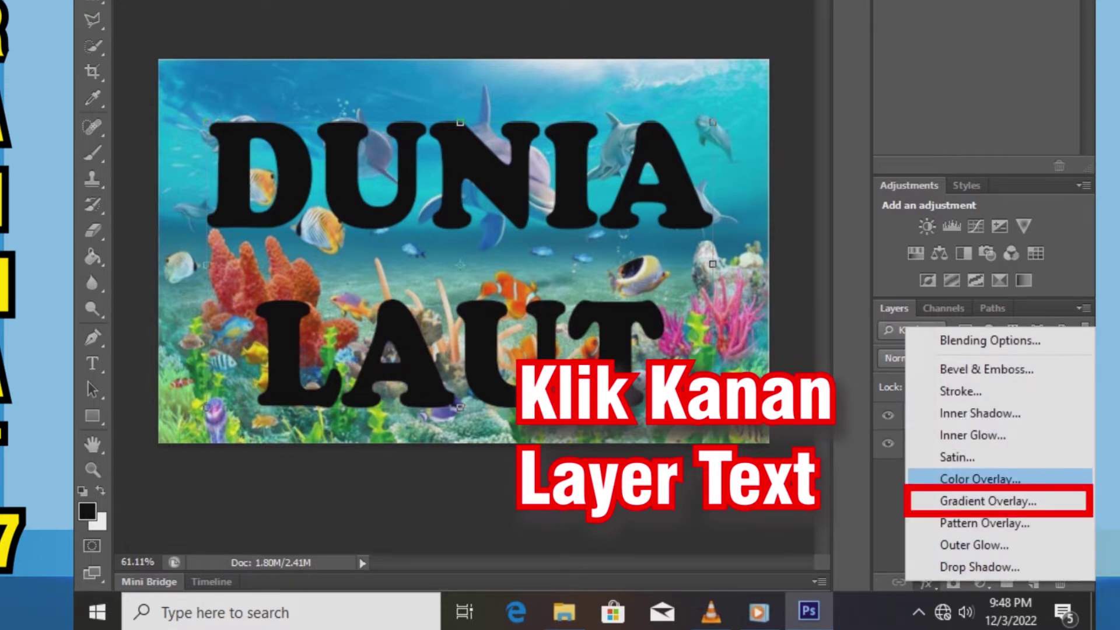
{"action": "left_click", "coordinate": [988, 500]}
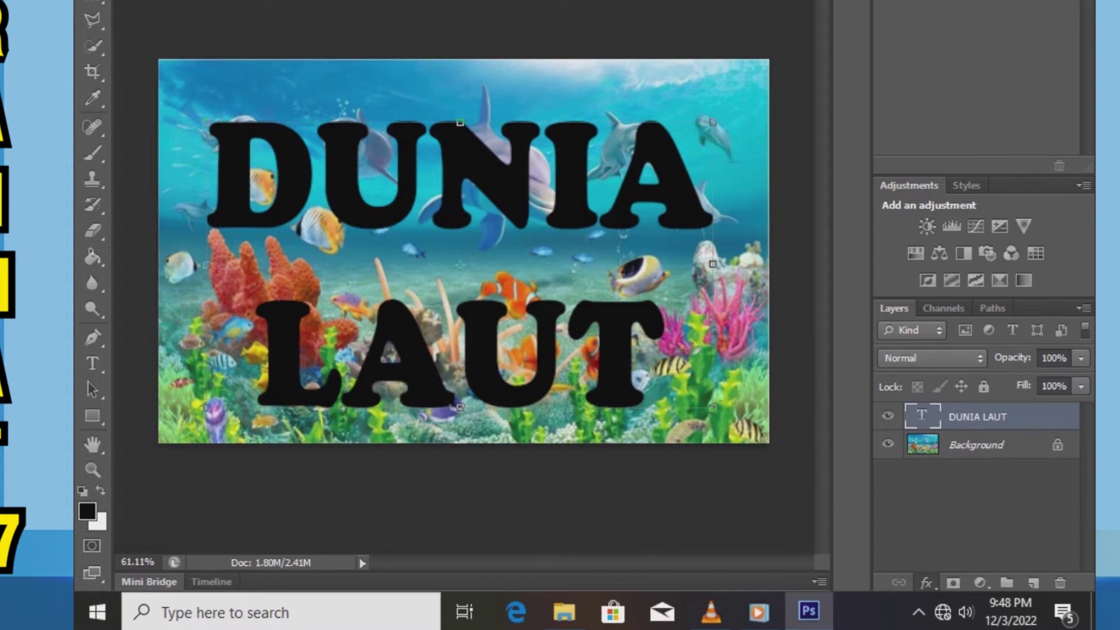
{"action": "mouse_move", "coordinate": [467, 358]}
{"action": "left_mouse_down"}
{"action": "mouse_move", "coordinate": [525, 137]}
{"action": "mouse_move", "coordinate": [579, 11]}
{"action": "left_mouse_up"}
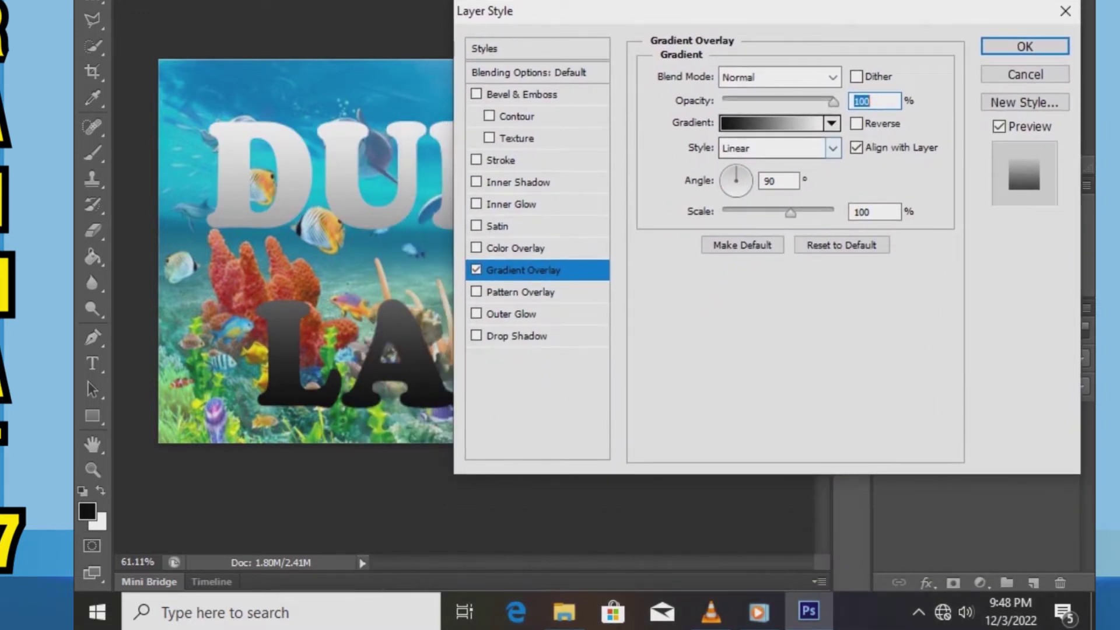
{"action": "left_click", "coordinate": [831, 123]}
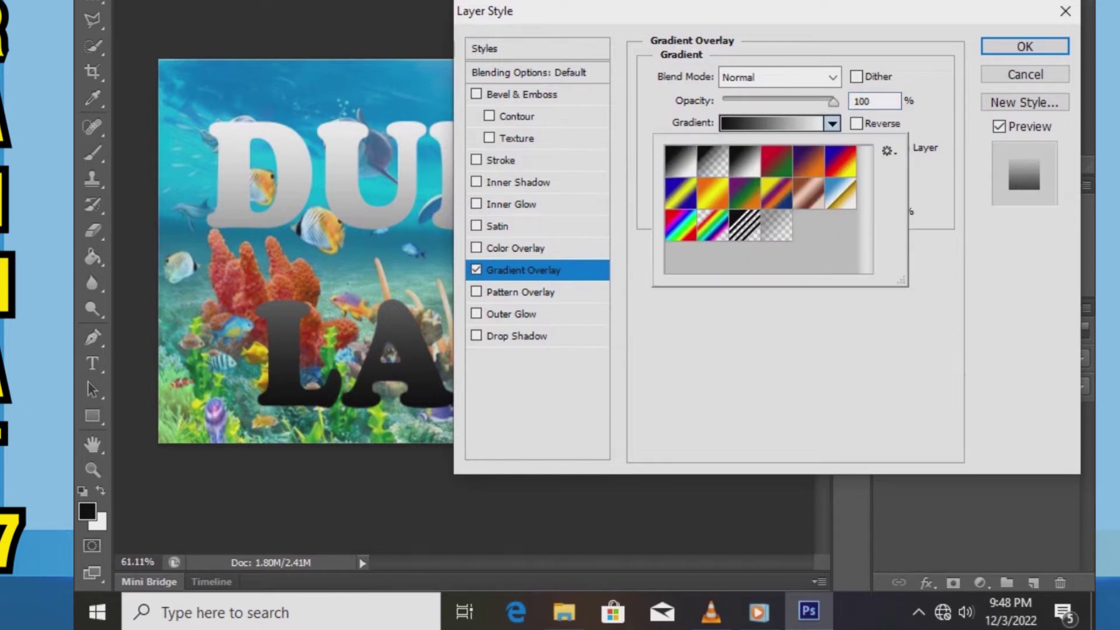
{"action": "left_click", "coordinate": [712, 193]}
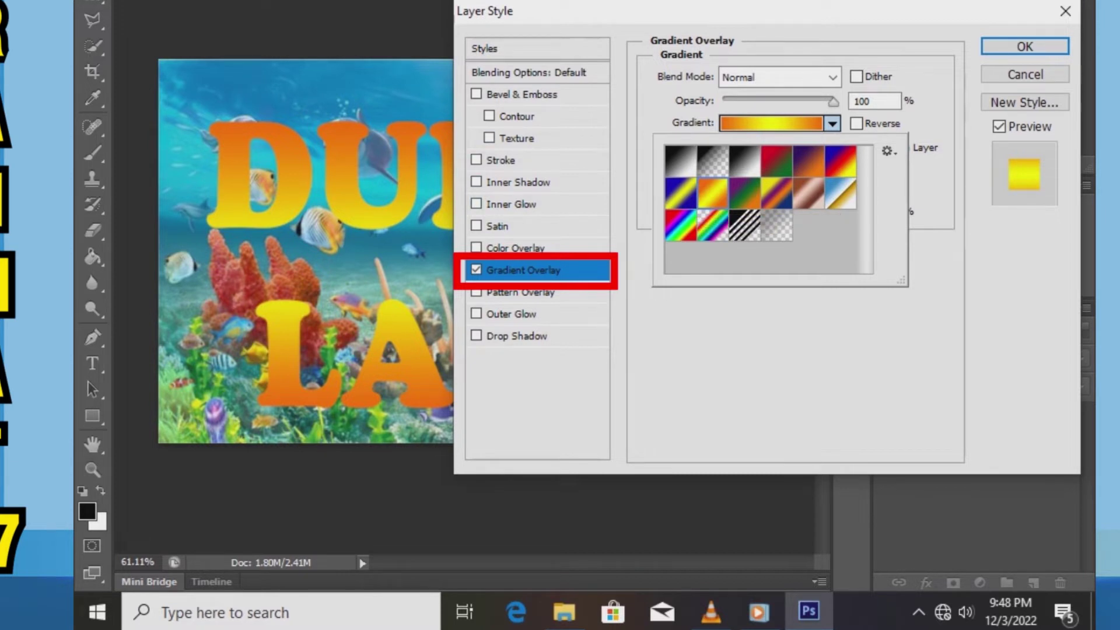
Step: Give the DUNIA LAUT title a 9 px outside stroke in teal 12b7d5
{"action": "left_click", "coordinate": [476, 160]}
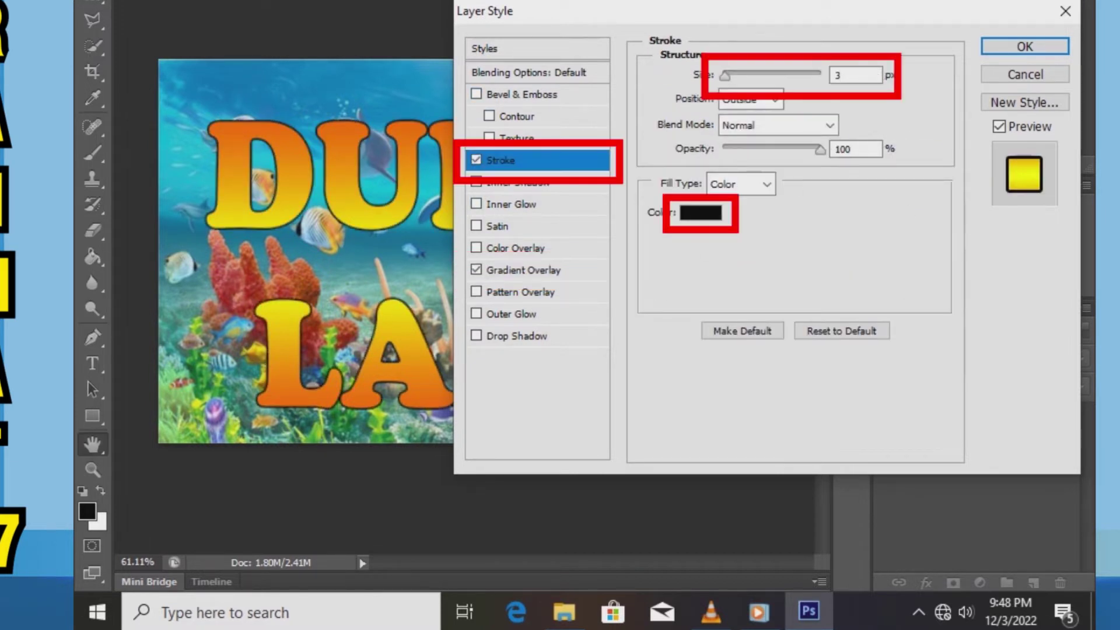
{"action": "key", "text": "Up"}
{"action": "key", "text": "Up"}
{"action": "key", "text": "Up"}
{"action": "key", "text": "Up"}
{"action": "key", "text": "Up"}
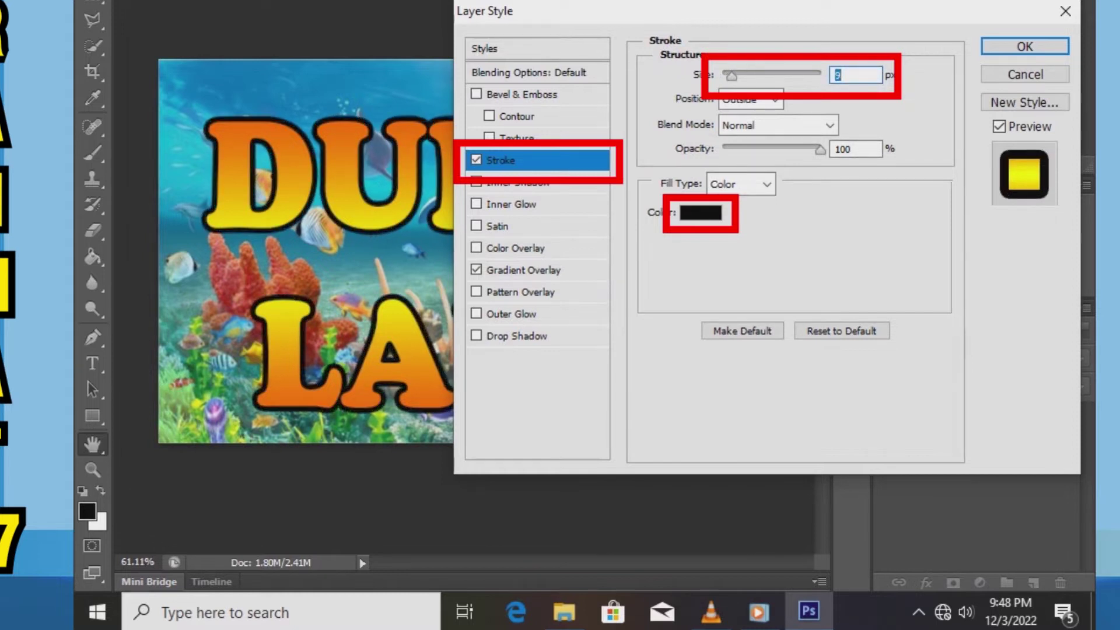
{"action": "left_click", "coordinate": [700, 212]}
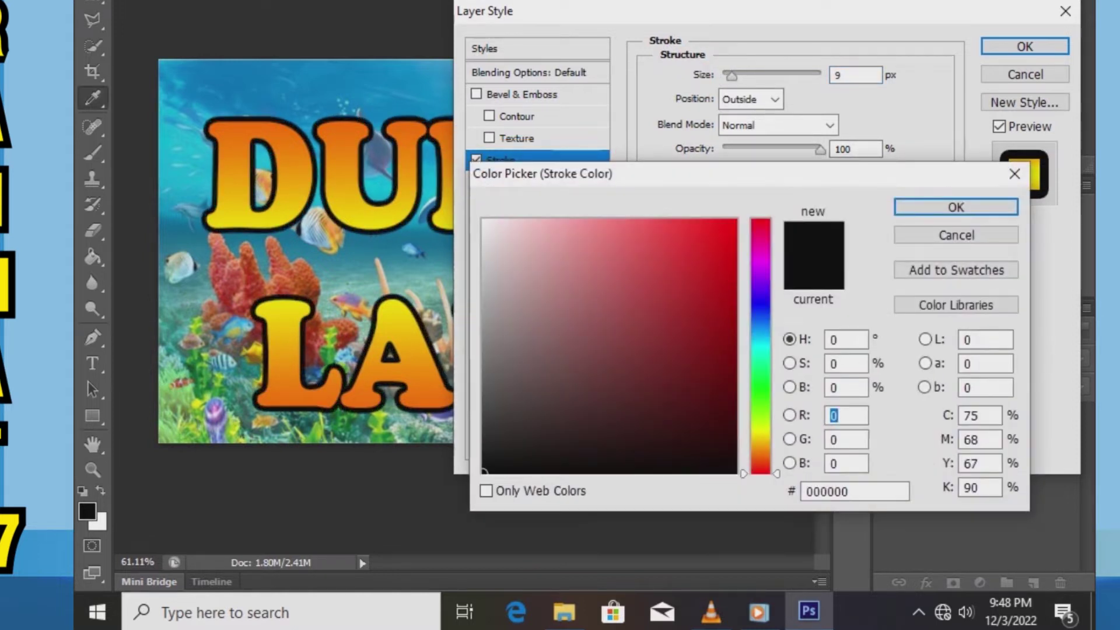
{"action": "type", "text": "12b7d5"}
{"action": "left_click", "coordinate": [830, 415]}
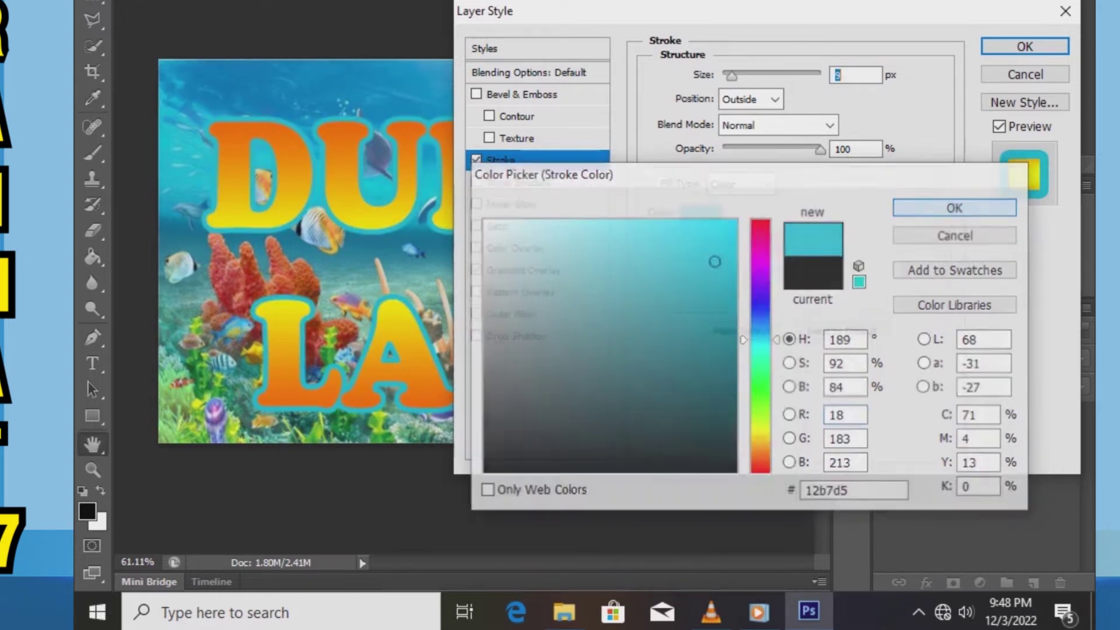
{"action": "left_click", "coordinate": [955, 207]}
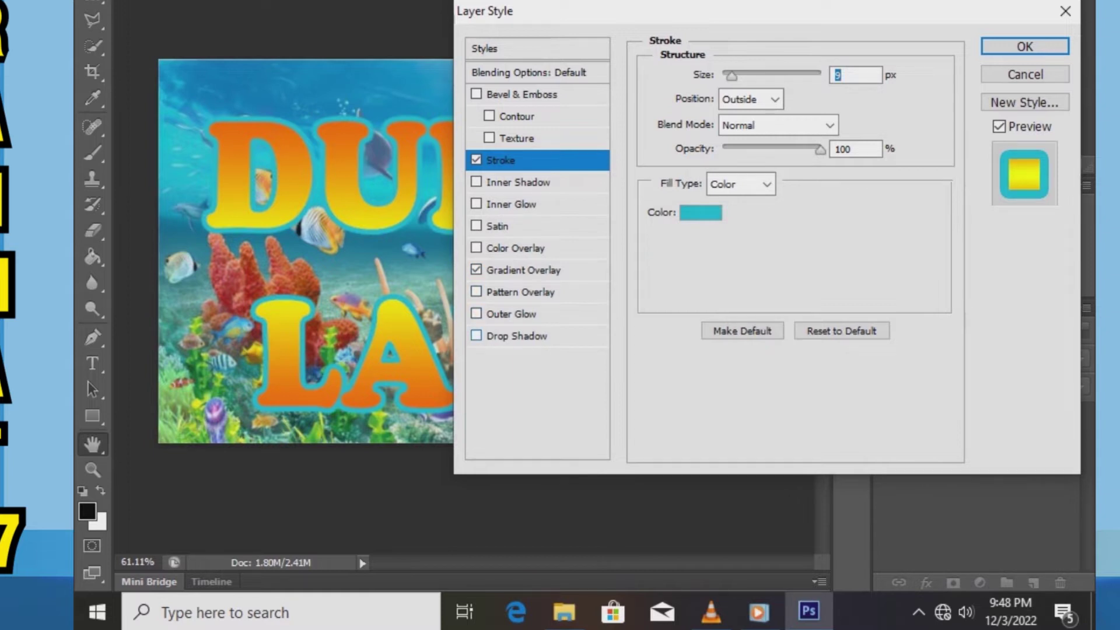
Step: Add a drop shadow to the title at a 118° angle, first trying 30 px distance and 51 px size
{"action": "left_click", "coordinate": [477, 336]}
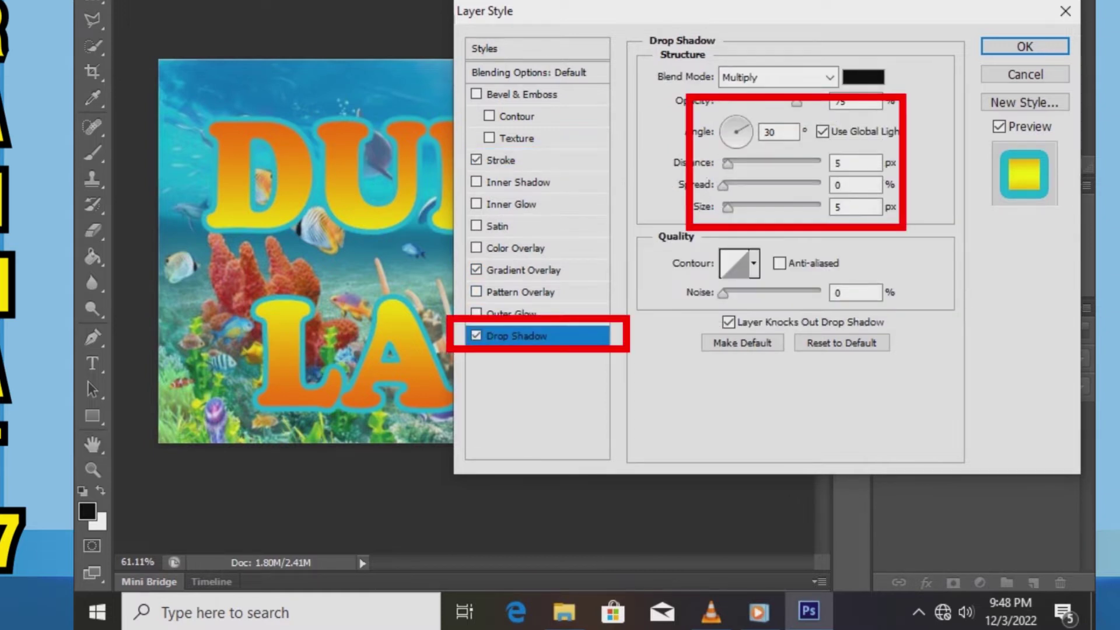
{"action": "type", "text": "27"}
{"action": "key", "text": "Up"}
{"action": "key", "text": "Up"}
{"action": "key", "text": "Up"}
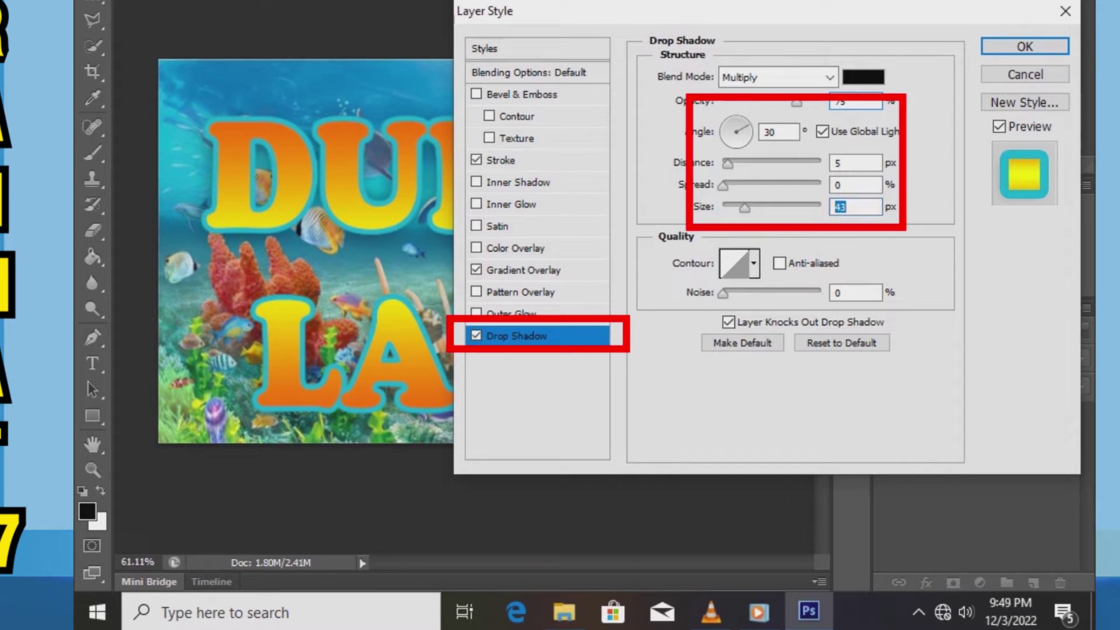
{"action": "key", "text": "shift+Tab"}
{"action": "type", "text": "22"}
{"action": "key", "text": "shift+Tab"}
{"action": "type", "text": "30"}
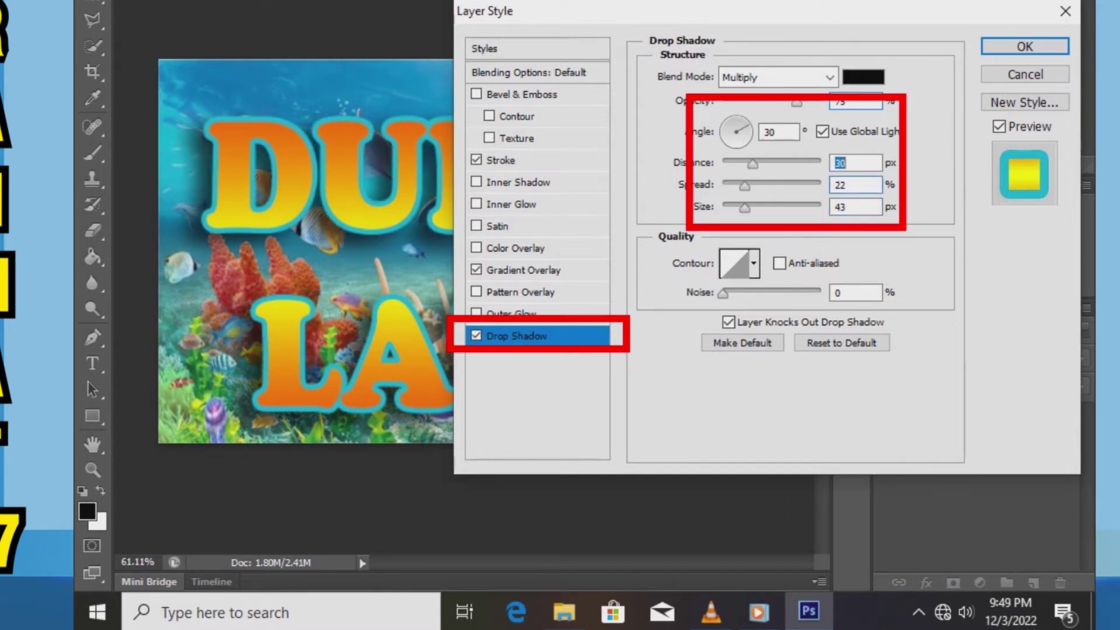
{"action": "key", "text": "shift+Tab"}
{"action": "type", "text": "118"}
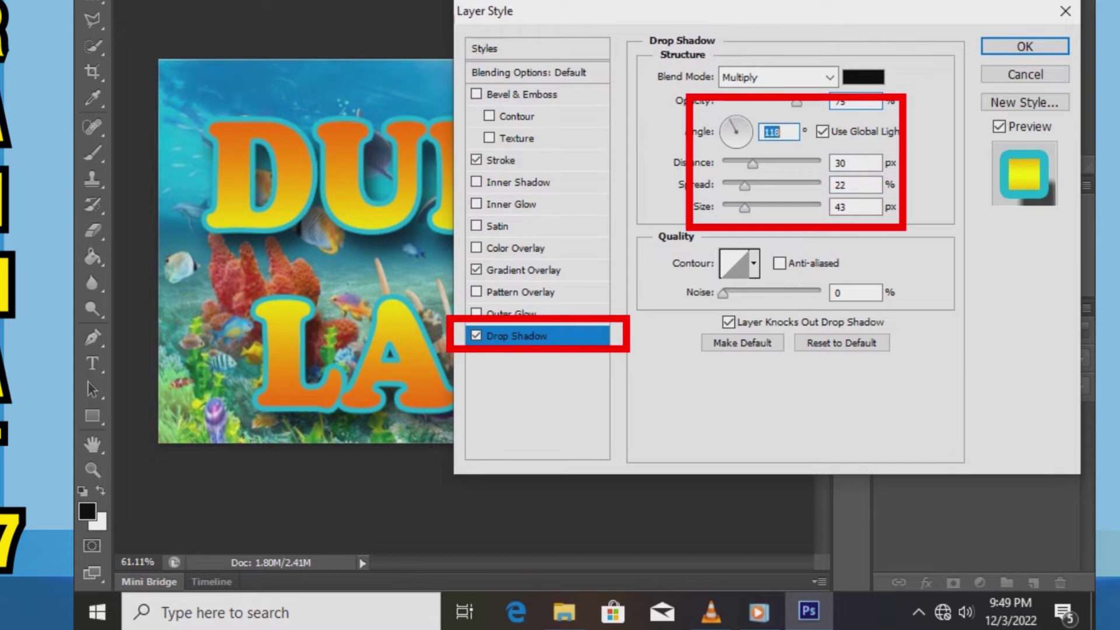
{"action": "key", "text": "Tab"}
{"action": "key", "text": "Tab"}
{"action": "key", "text": "Tab"}
{"action": "type", "text": "51"}
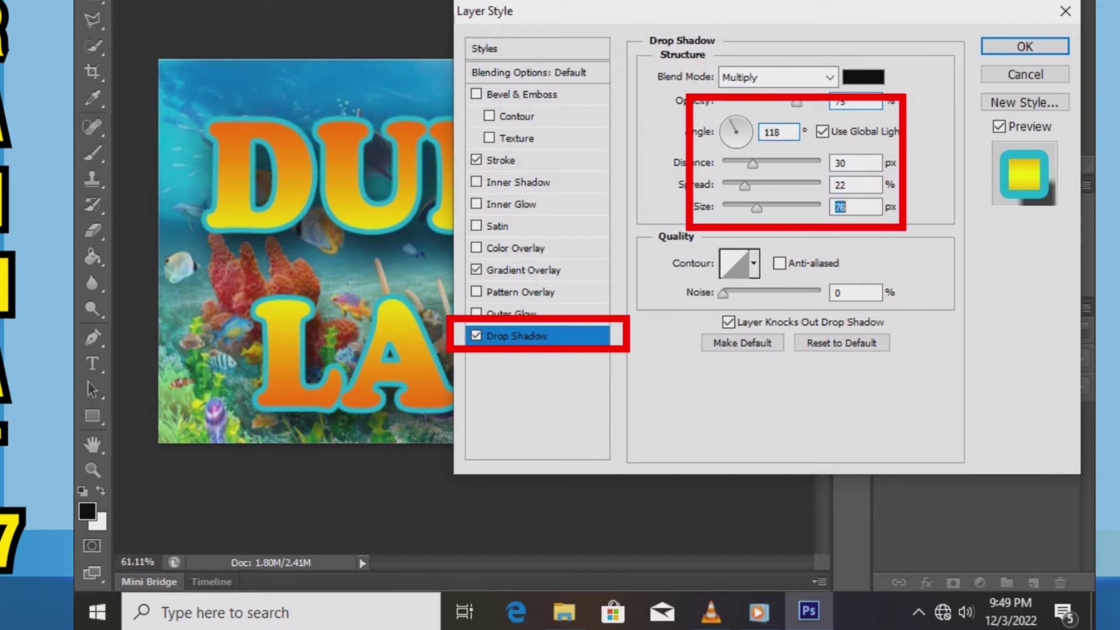
Step: Refine the drop shadow to 21 px distance, 67% spread and 16 px size
{"action": "key", "text": "shift+Tab"}
{"action": "type", "text": "36"}
{"action": "key", "text": "shift+Tab"}
{"action": "type", "text": "22"}
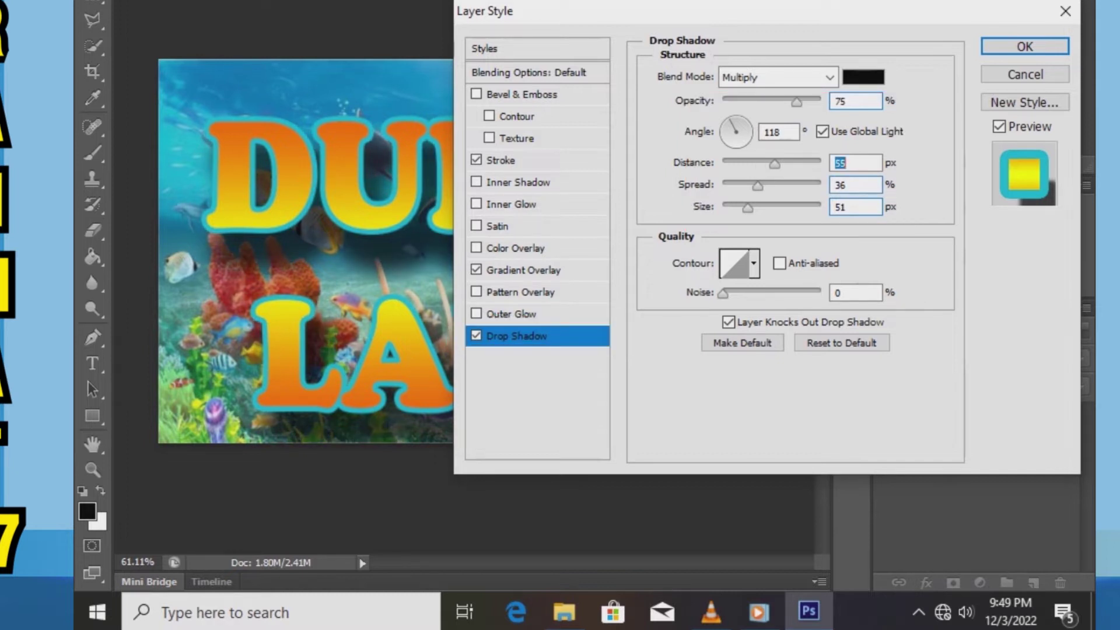
{"action": "type", "text": "21"}
{"action": "key", "text": "Tab"}
{"action": "key", "text": "Tab"}
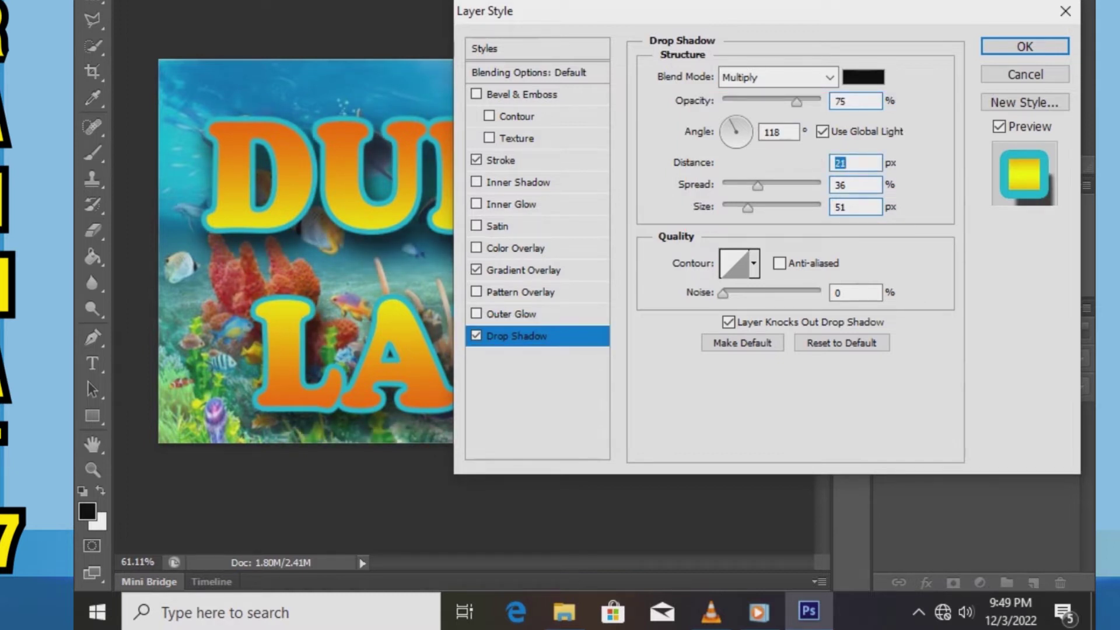
{"action": "type", "text": "6859"}
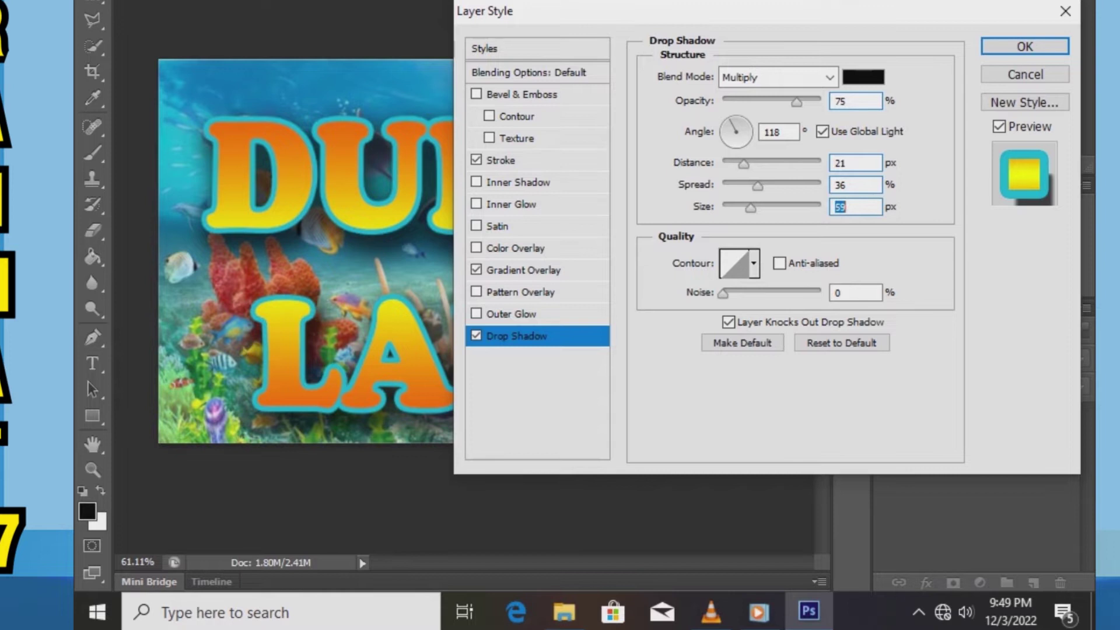
{"action": "key", "text": "shift+Tab"}
{"action": "type", "text": "67"}
{"action": "key", "text": "Tab"}
{"action": "type", "text": "54"}
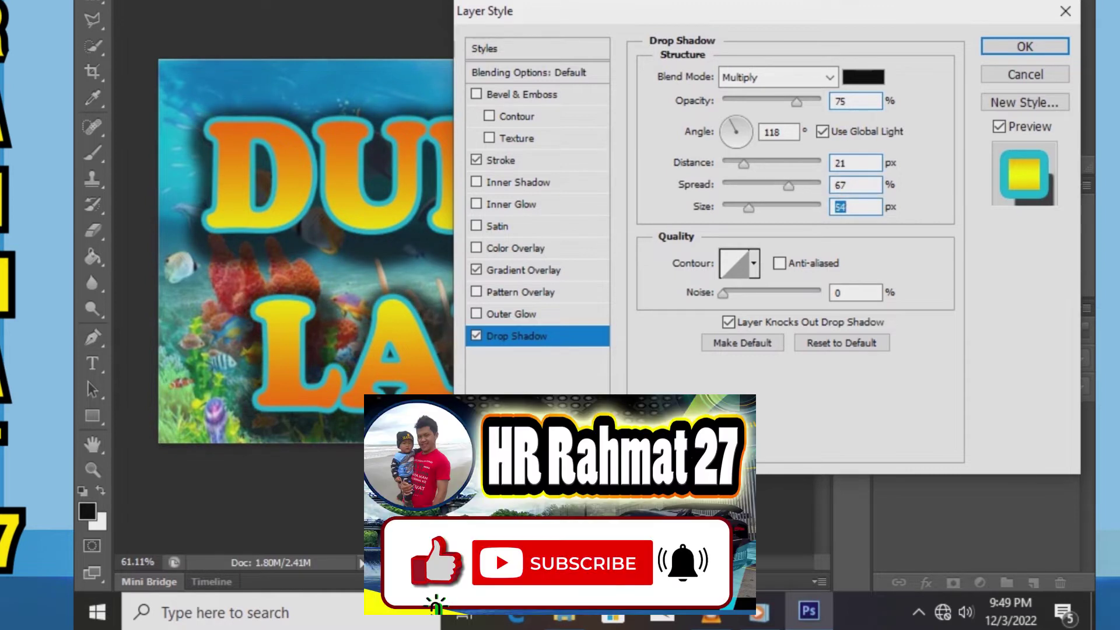
{"action": "type", "text": "16"}
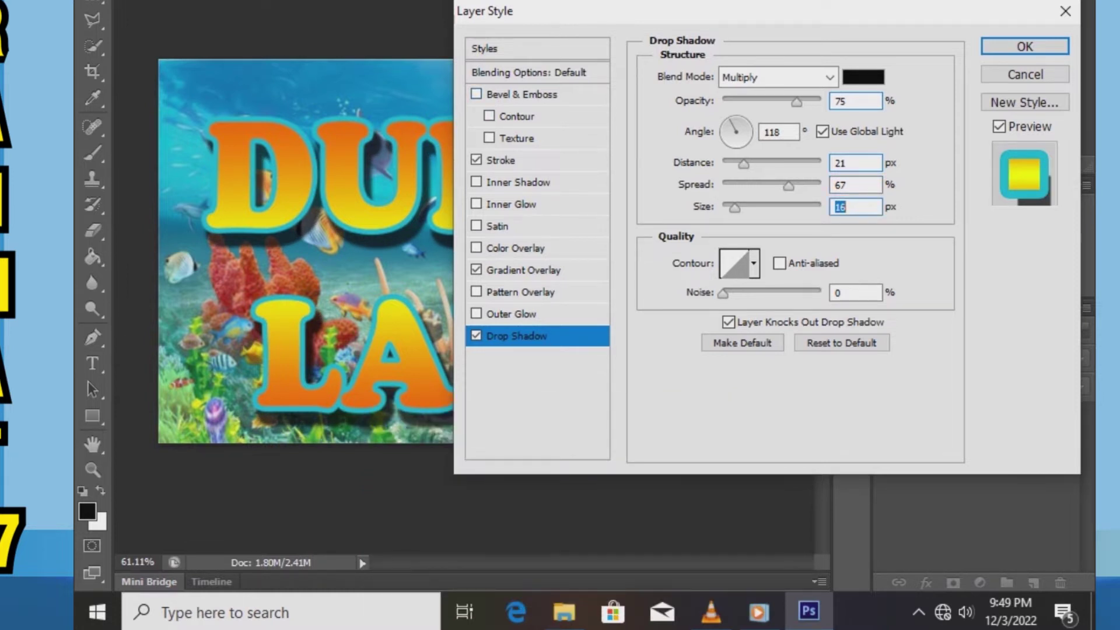
{"action": "left_click", "coordinate": [528, 72]}
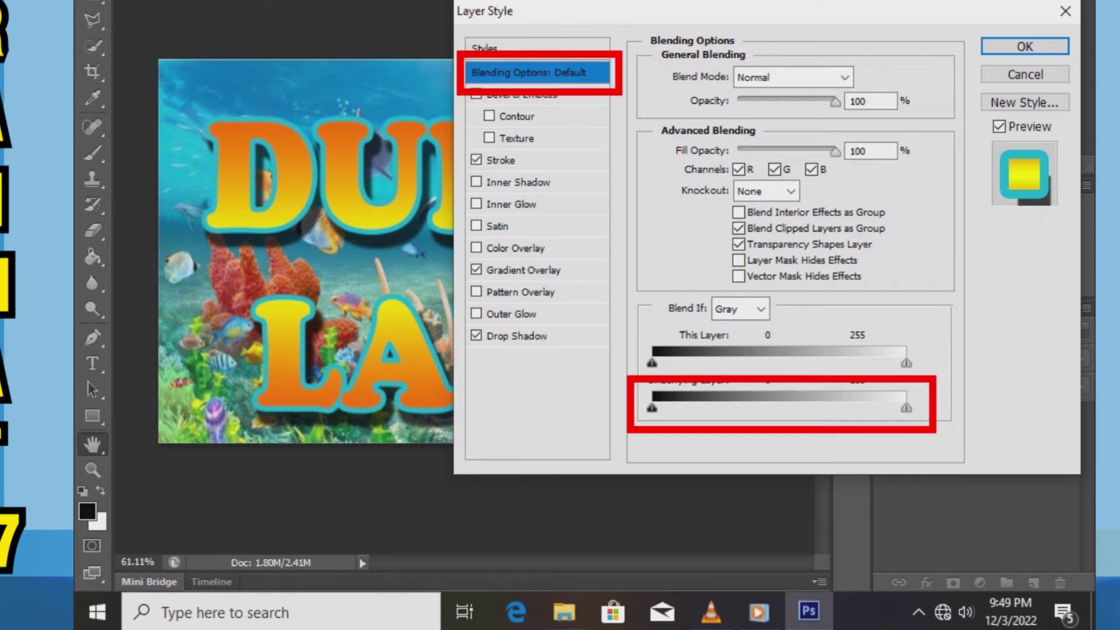
Step: Set the Blend If Underlying Layer sliders to 22 and 188 so fish show through, and apply the style
{"action": "left_click_drag", "start_coordinate": [906, 408], "coordinate": [850, 408]}
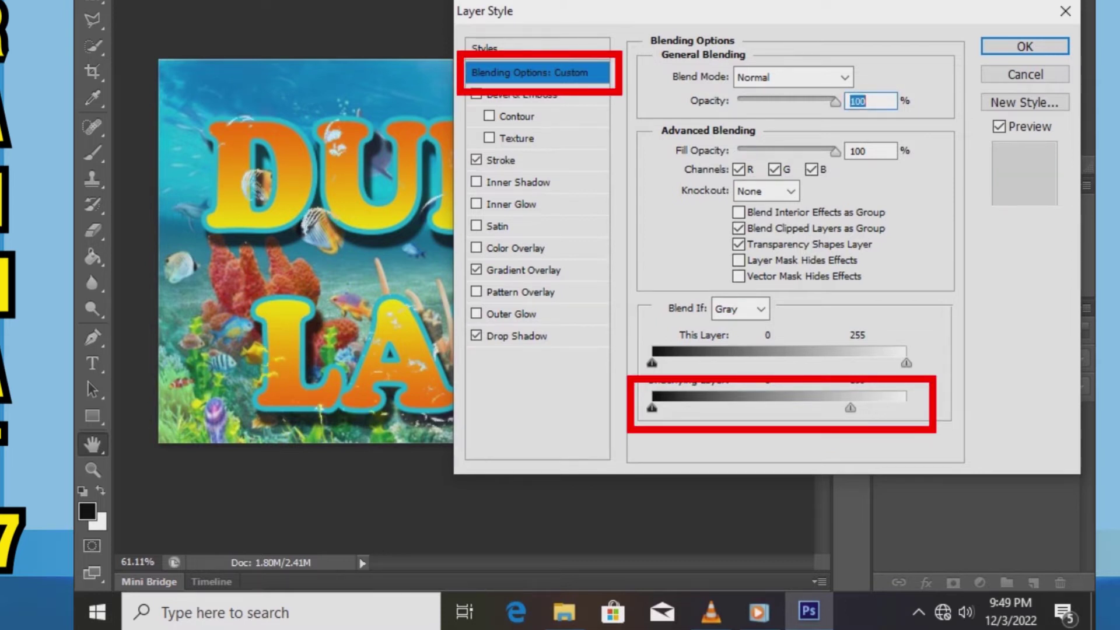
{"action": "mouse_move", "coordinate": [584, 10]}
{"action": "left_mouse_down"}
{"action": "mouse_move", "coordinate": [502, 474]}
{"action": "mouse_move", "coordinate": [614, 1]}
{"action": "left_mouse_up"}
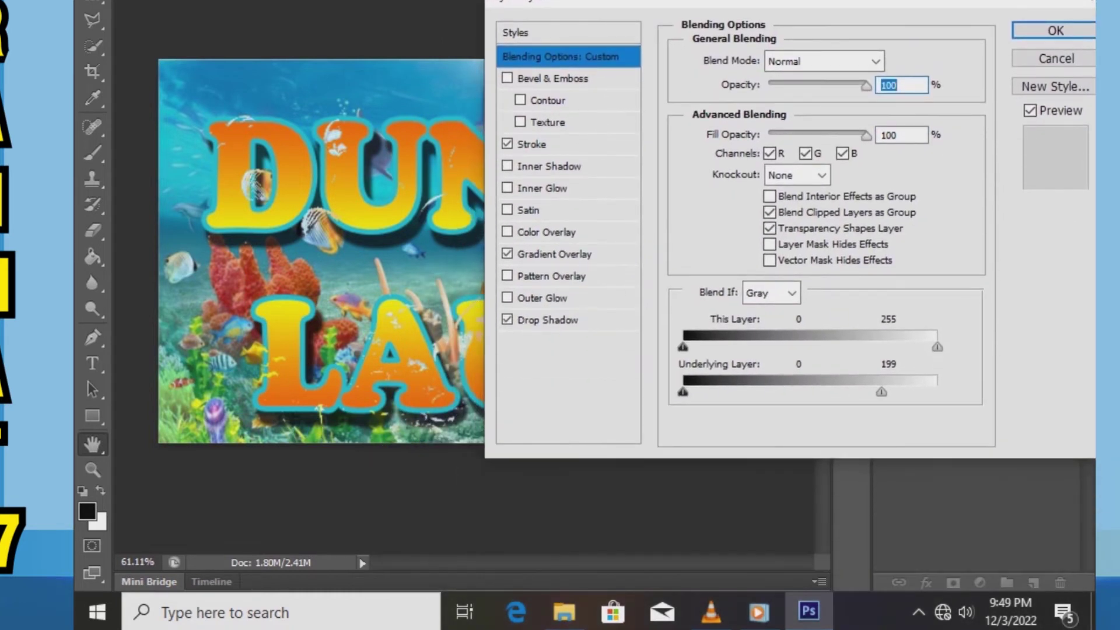
{"action": "left_click_drag", "start_coordinate": [683, 391], "coordinate": [705, 391]}
{"action": "mouse_move", "coordinate": [614, 1]}
{"action": "left_mouse_down"}
{"action": "mouse_move", "coordinate": [505, 458]}
{"action": "mouse_move", "coordinate": [574, 411]}
{"action": "mouse_move", "coordinate": [628, 399]}
{"action": "mouse_move", "coordinate": [586, 73]}
{"action": "mouse_move", "coordinate": [437, 0]}
{"action": "mouse_move", "coordinate": [235, 138]}
{"action": "left_mouse_up"}
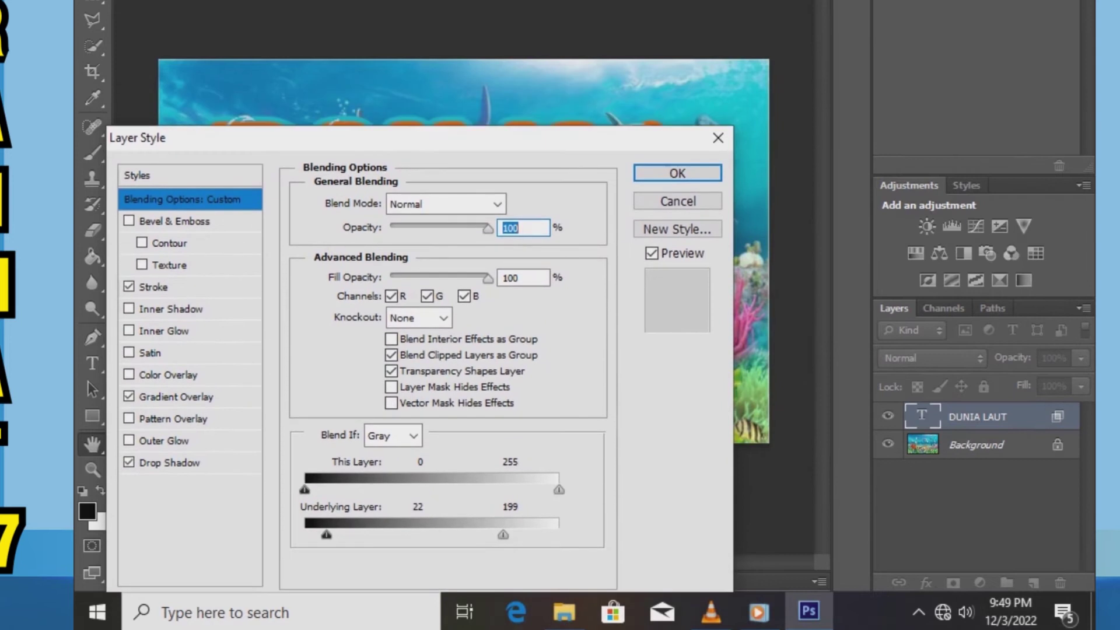
{"action": "left_click_drag", "start_coordinate": [502, 535], "coordinate": [484, 535]}
{"action": "mouse_move", "coordinate": [350, 137]}
{"action": "left_mouse_down"}
{"action": "mouse_move", "coordinate": [454, 150]}
{"action": "mouse_move", "coordinate": [718, 55]}
{"action": "mouse_move", "coordinate": [719, 467]}
{"action": "mouse_move", "coordinate": [714, 446]}
{"action": "mouse_move", "coordinate": [813, 219]}
{"action": "mouse_move", "coordinate": [632, 36]}
{"action": "left_mouse_up"}
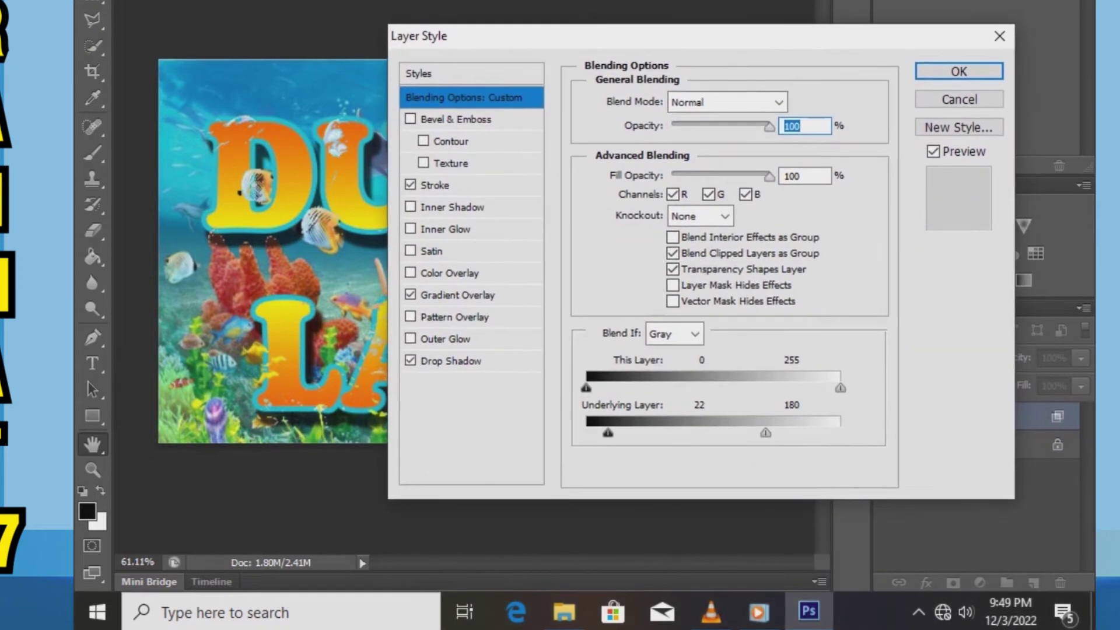
{"action": "left_click_drag", "start_coordinate": [765, 433], "coordinate": [774, 433]}
{"action": "left_click", "coordinate": [959, 71]}
Step: Reposition the DUNIA LAUT title within the underwater photo
{"action": "scroll", "coordinate": [463, 251], "scroll_direction": "down", "scroll_amount": 1}
{"action": "scroll", "coordinate": [464, 251], "scroll_direction": "up", "scroll_amount": 2}
{"action": "scroll", "coordinate": [464, 251], "scroll_direction": "up", "scroll_amount": 3}
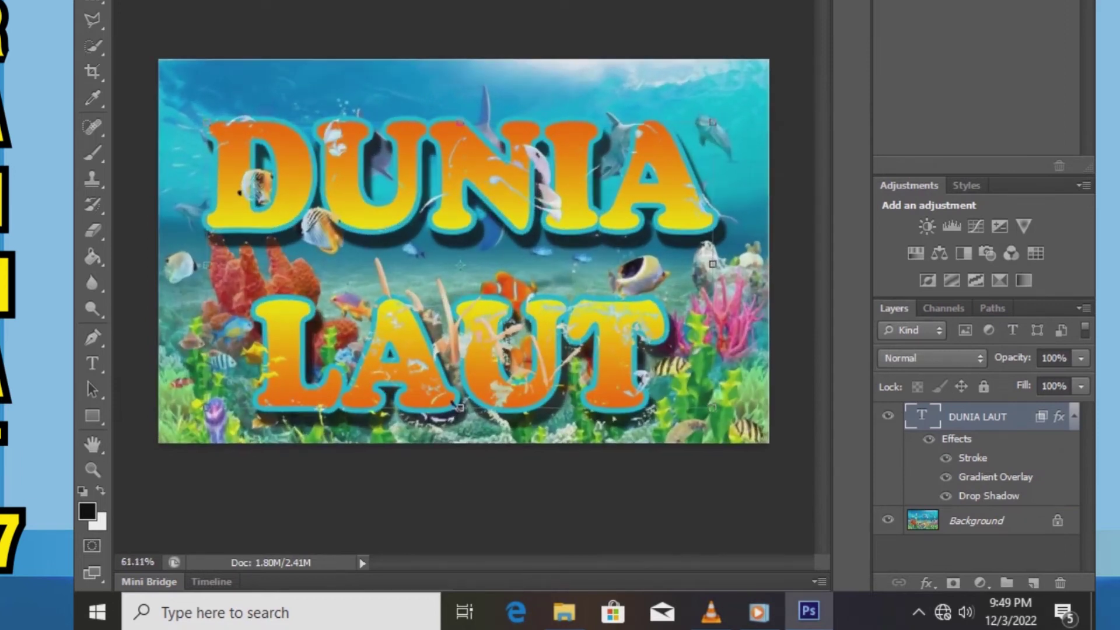
{"action": "scroll", "coordinate": [458, 406], "scroll_direction": "up", "scroll_amount": 1}
{"action": "left_click_drag", "start_coordinate": [391, 167], "coordinate": [434, 224]}
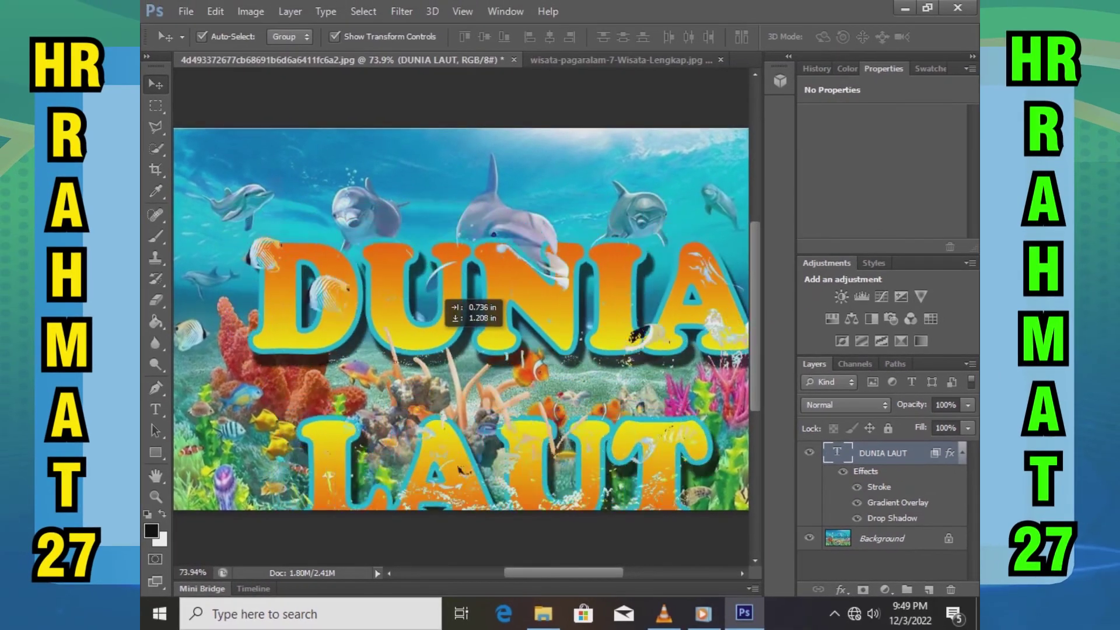
{"action": "left_click_drag", "start_coordinate": [439, 295], "coordinate": [392, 241]}
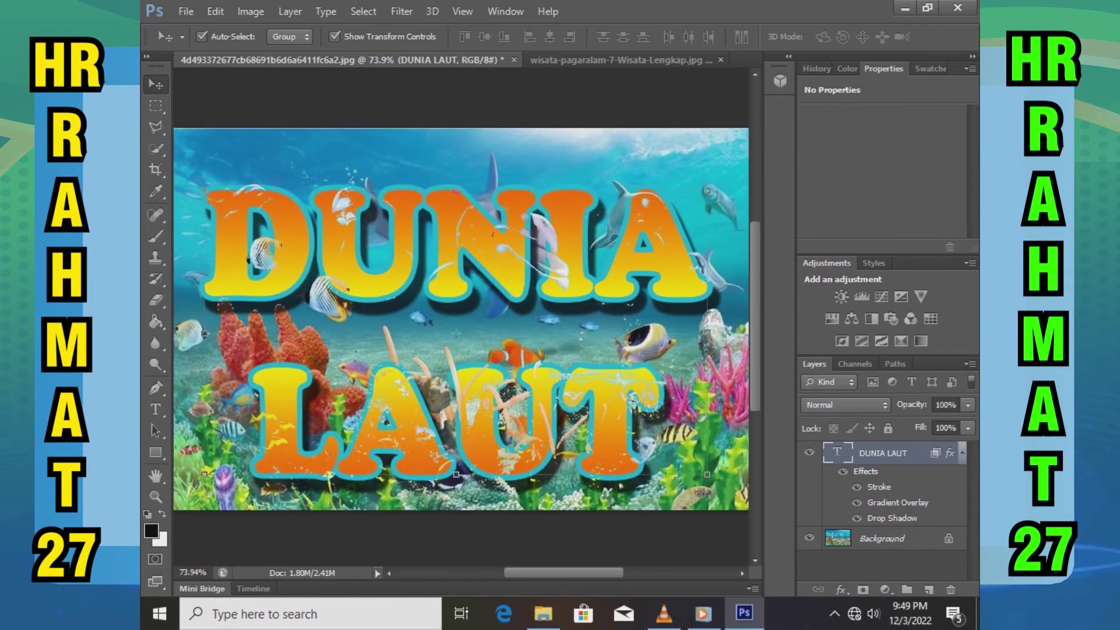
{"action": "scroll", "coordinate": [396, 248], "scroll_direction": "down", "scroll_amount": 2}
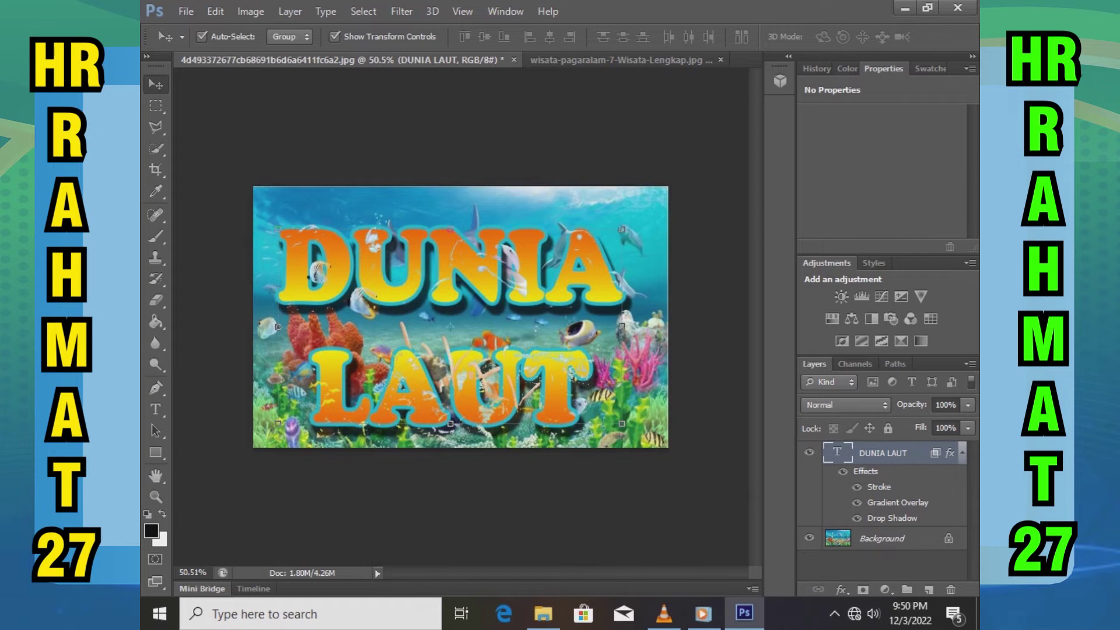
{"action": "scroll", "coordinate": [461, 318], "scroll_direction": "up", "scroll_amount": 1}
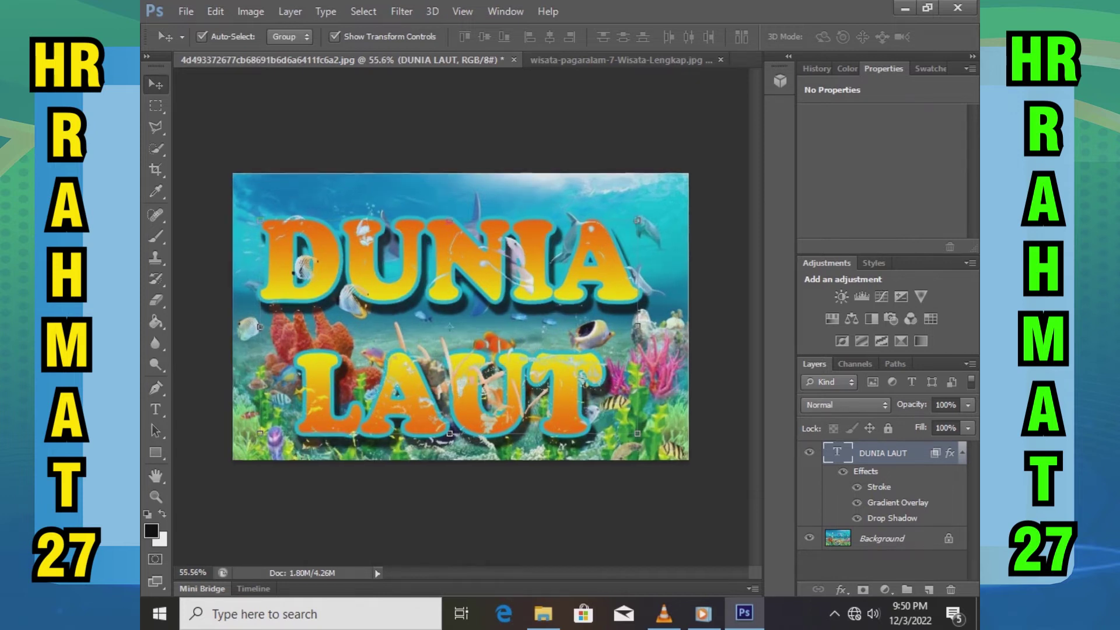
Step: Free-transform the title down to about 88% of its size and apply
{"action": "key", "text": "ctrl+t"}
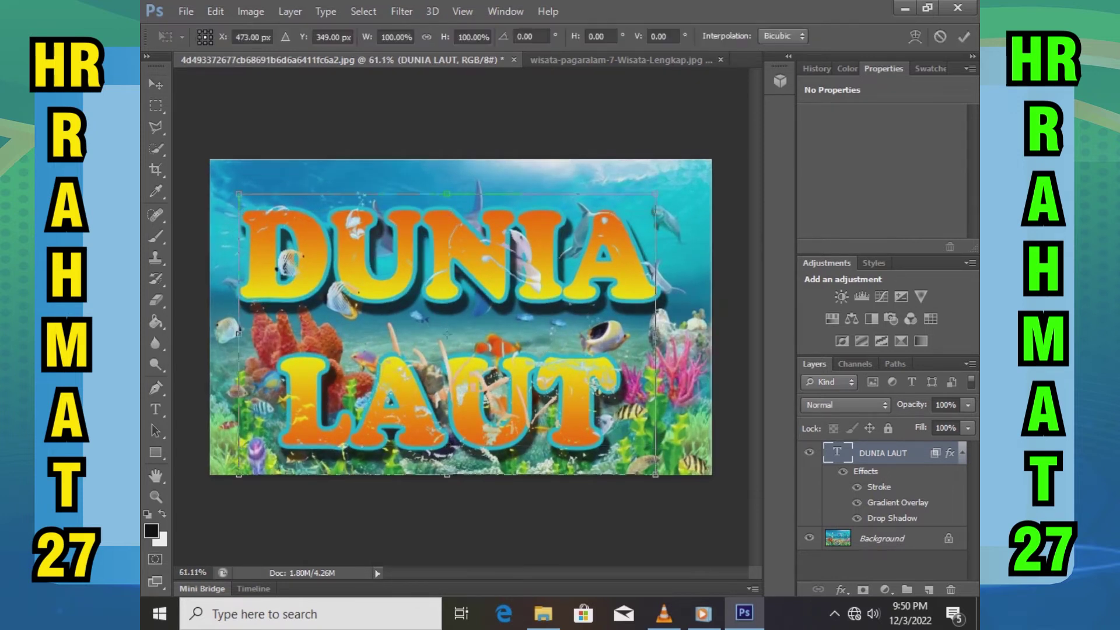
{"action": "mouse_move", "coordinate": [656, 194]}
{"action": "left_mouse_down"}
{"action": "mouse_move", "coordinate": [600, 231]}
{"action": "mouse_move", "coordinate": [630, 211]}
{"action": "left_mouse_up"}
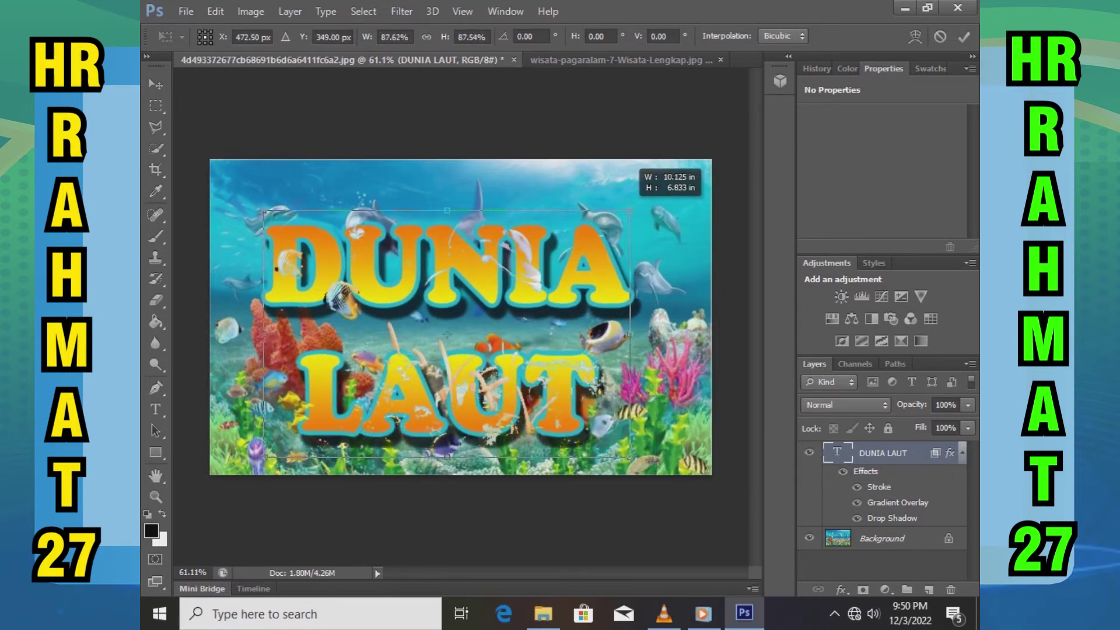
{"action": "key", "text": "Return"}
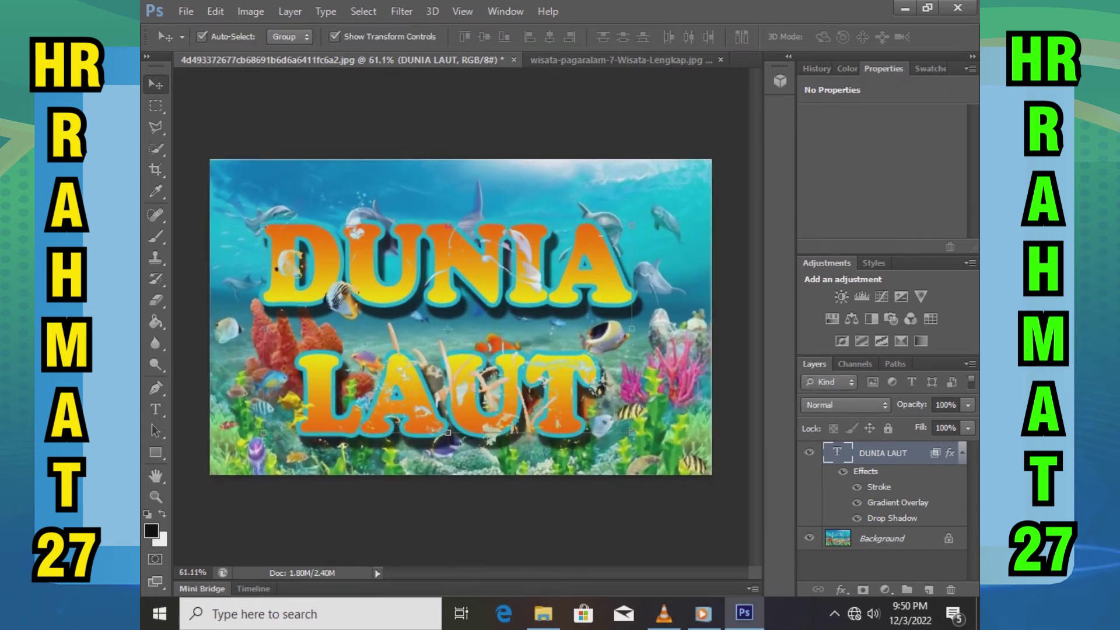
{"action": "scroll", "coordinate": [461, 322], "scroll_direction": "up", "scroll_amount": 1}
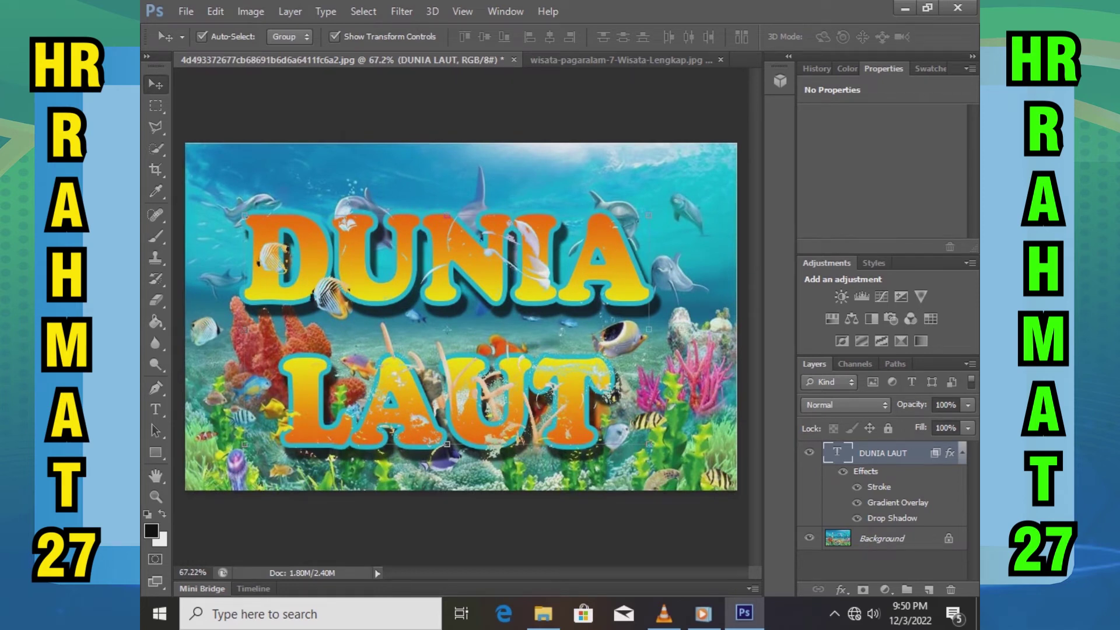
Step: Switch to the waterfall photo and type the title 'INDONESIA'
{"action": "left_click", "coordinate": [621, 60]}
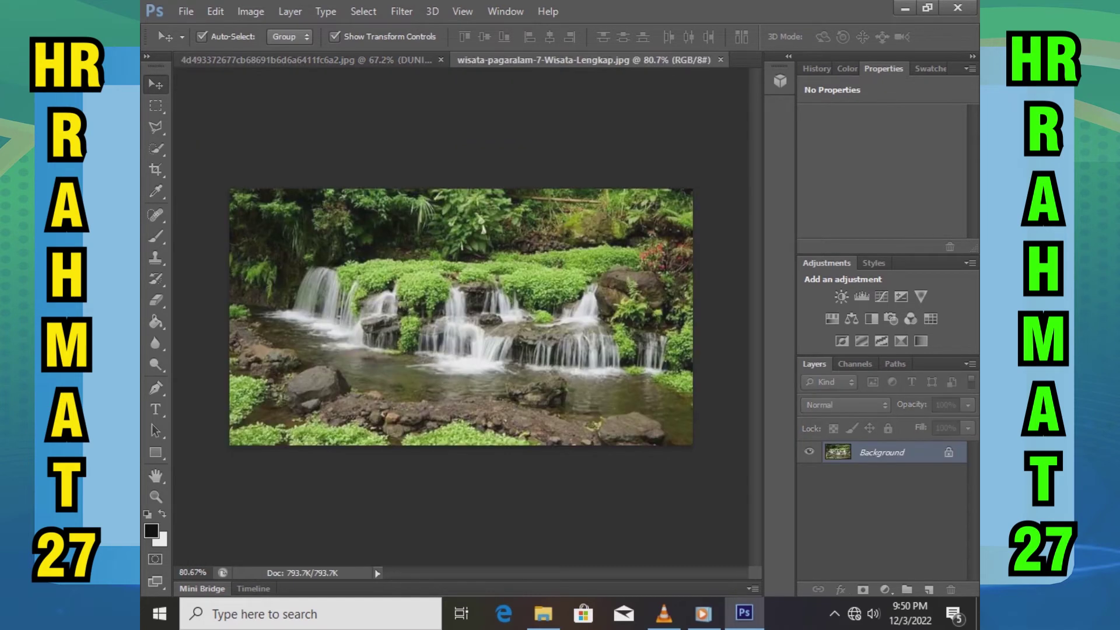
{"action": "key", "text": "ctrl+minus"}
{"action": "key", "text": "ctrl+plus"}
{"action": "left_click", "coordinate": [155, 409]}
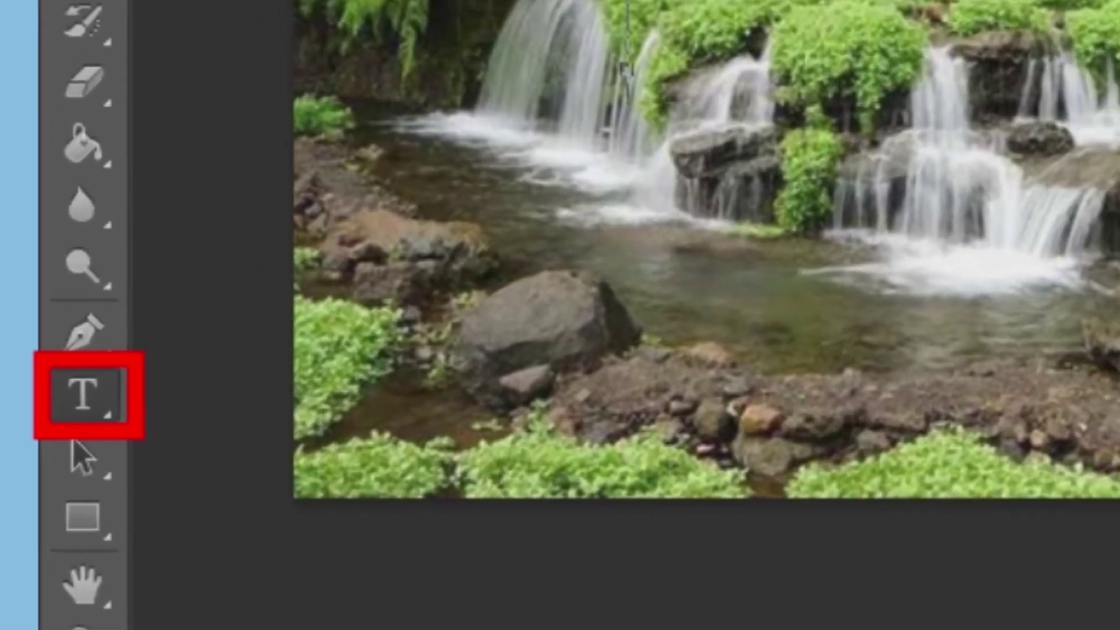
{"action": "type", "text": "INDONESIA"}
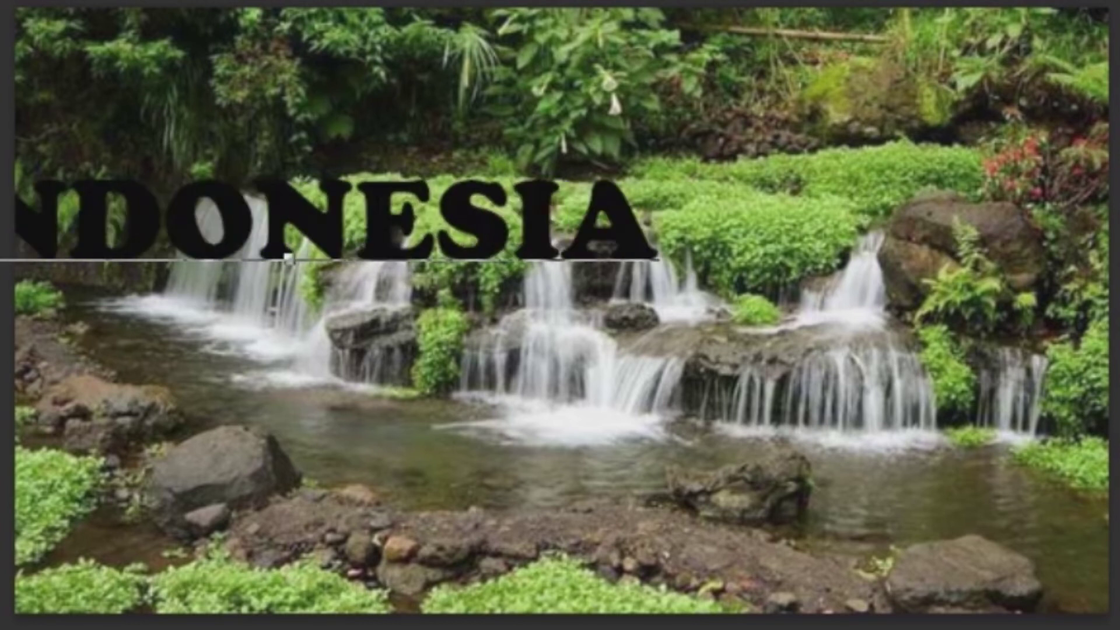
Step: Move INDONESIA up and stretch it much taller and wider across the photo, then apply
{"action": "key", "text": "ctrl+Return"}
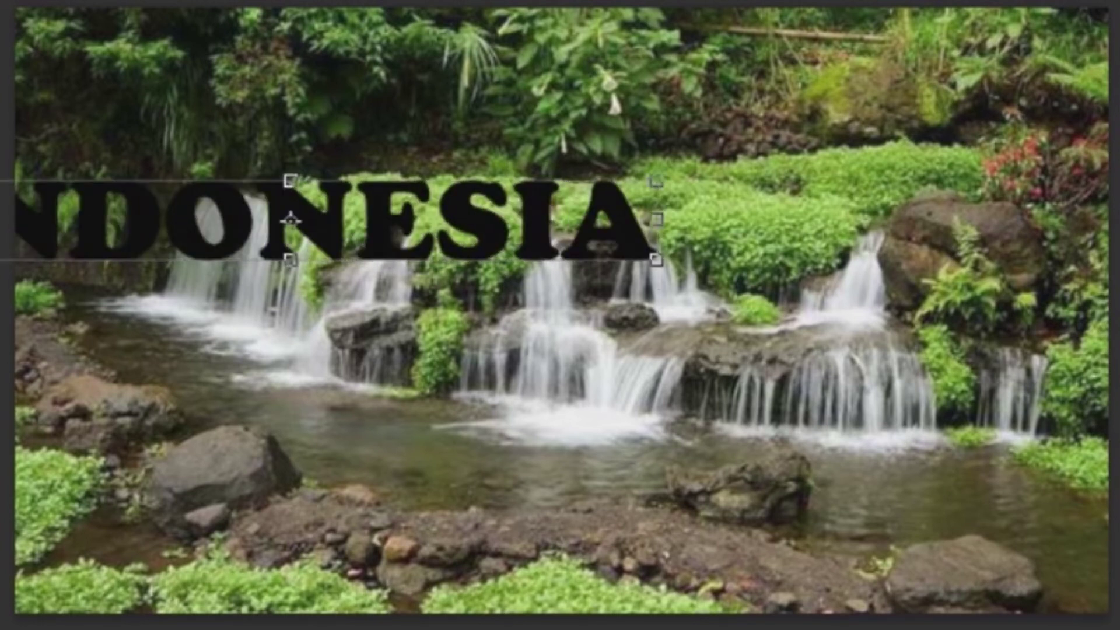
{"action": "left_click_drag", "start_coordinate": [290, 221], "coordinate": [449, 133]}
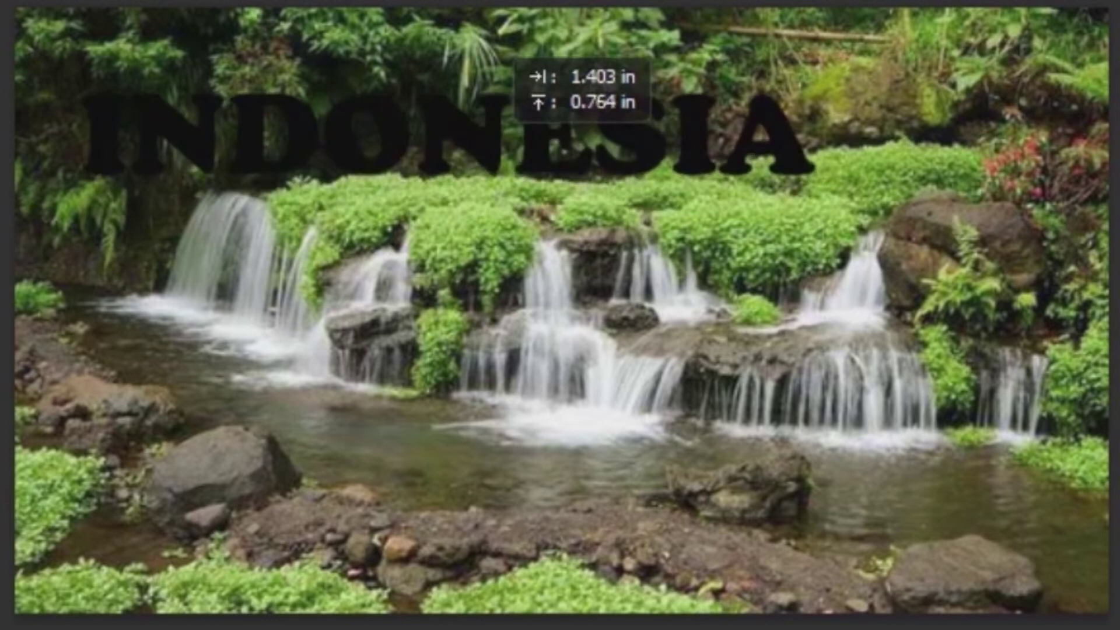
{"action": "left_click_drag", "start_coordinate": [815, 171], "coordinate": [1074, 385]}
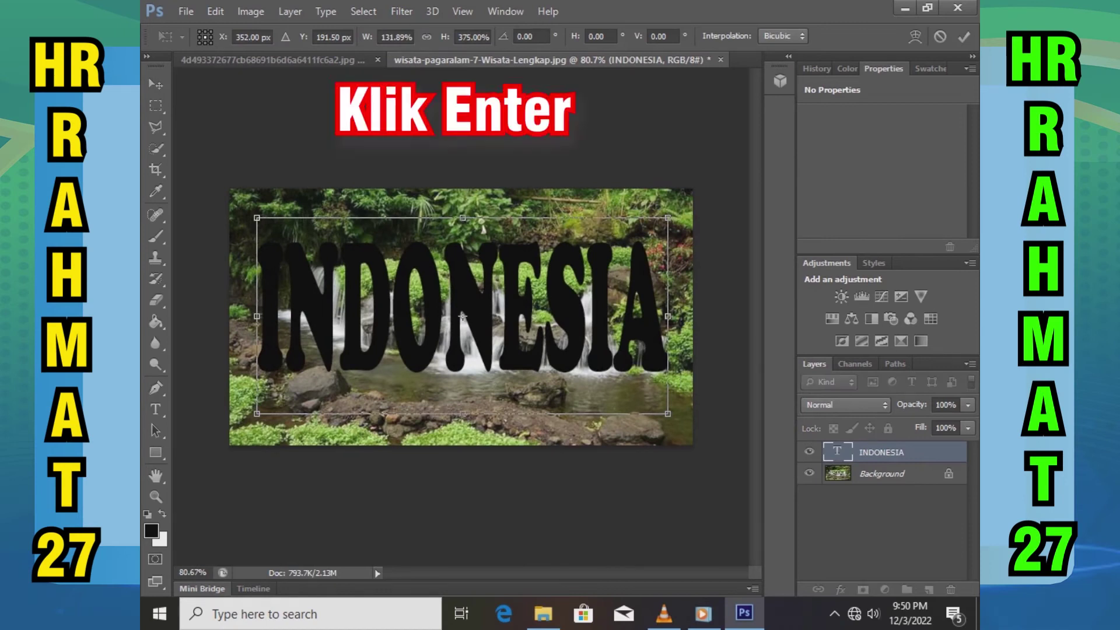
{"action": "key", "text": "Return"}
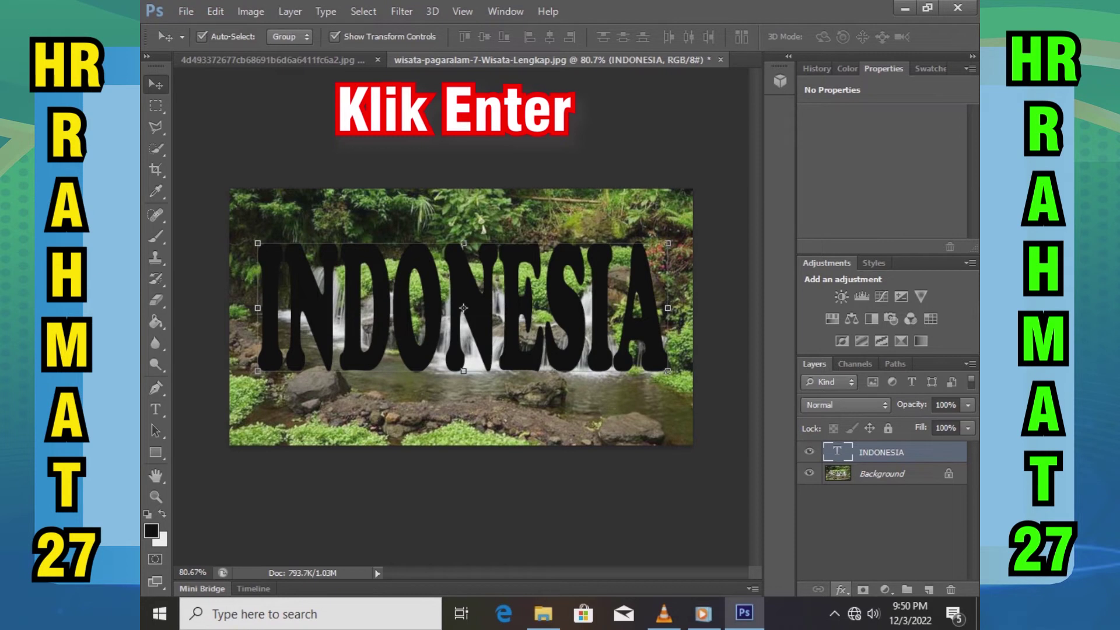
Step: Add an orange-yellow preset gradient overlay to the INDONESIA text
{"action": "left_click", "coordinate": [841, 590]}
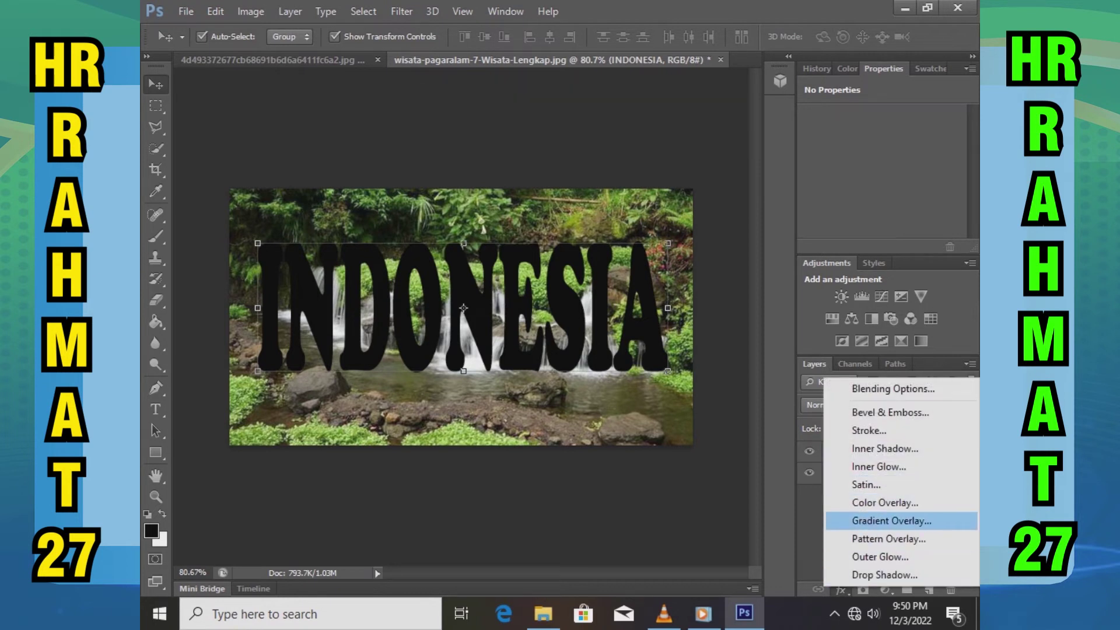
{"action": "left_click", "coordinate": [892, 521]}
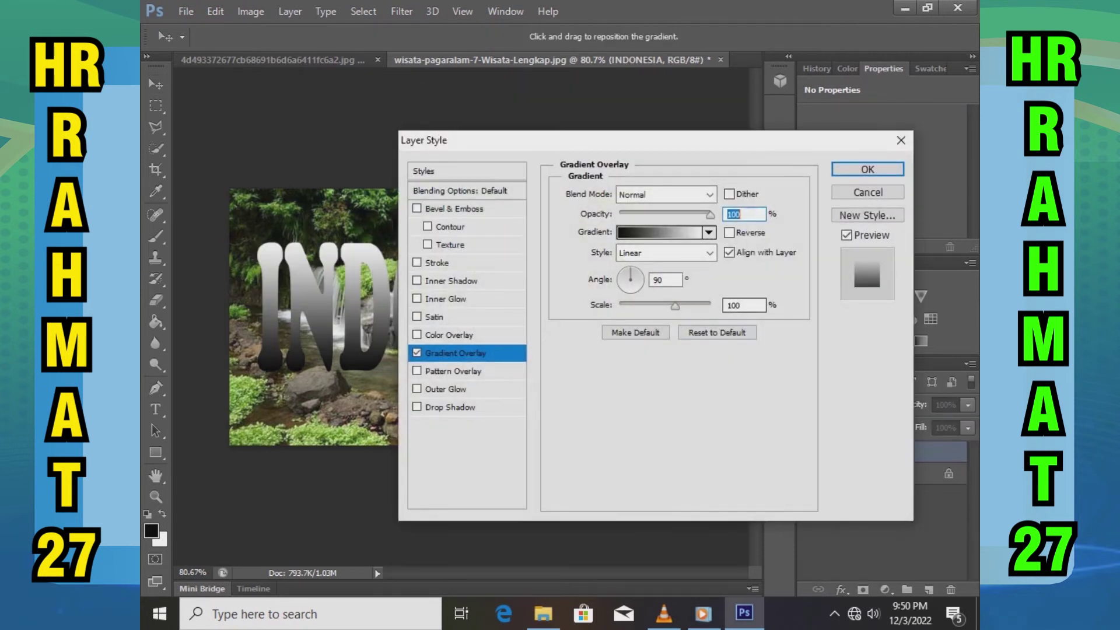
{"action": "left_click", "coordinate": [708, 232]}
{"action": "left_click", "coordinate": [610, 290]}
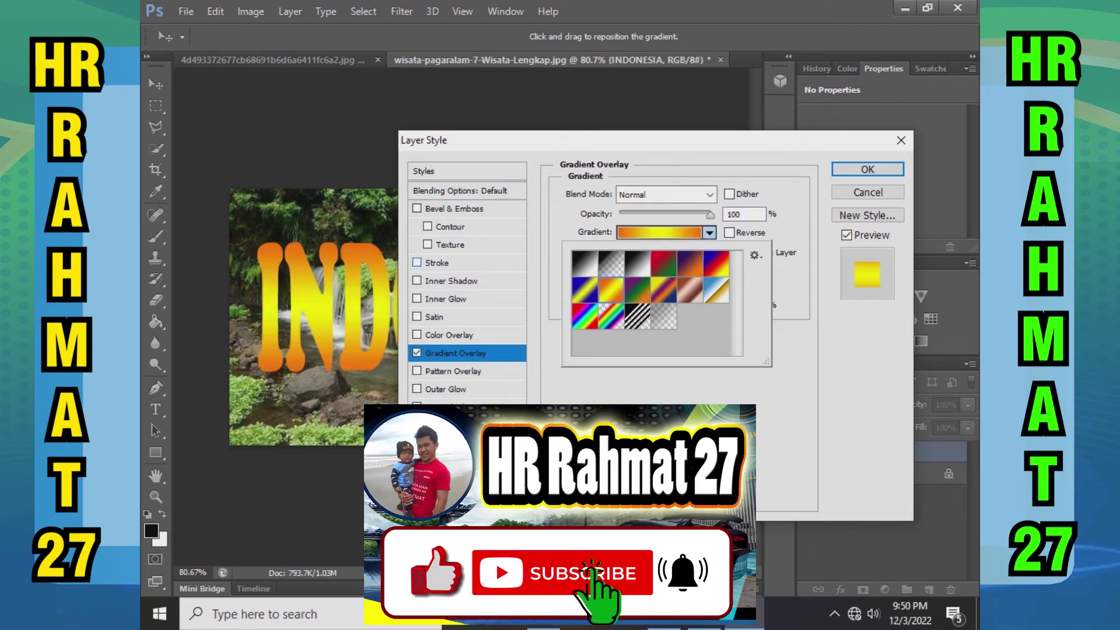
{"action": "key", "text": "Return"}
Step: Add a 5 px green 9cc056 stroke around the INDONESIA letters
{"action": "left_click", "coordinate": [437, 262]}
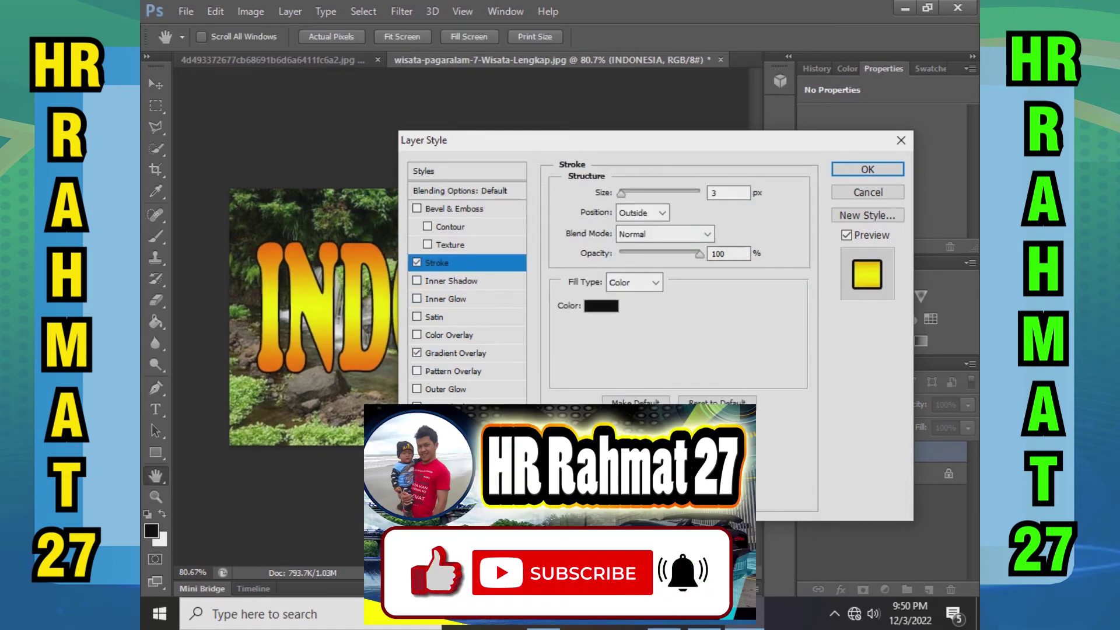
{"action": "left_click", "coordinate": [606, 375]}
{"action": "left_click", "coordinate": [315, 408]}
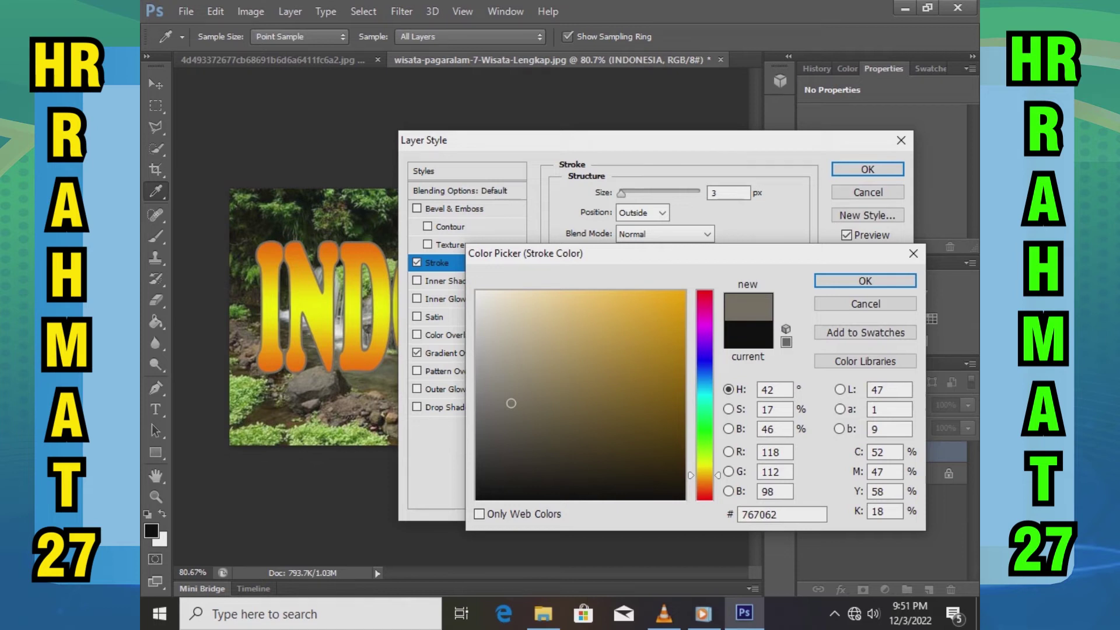
{"action": "left_click", "coordinate": [274, 209]}
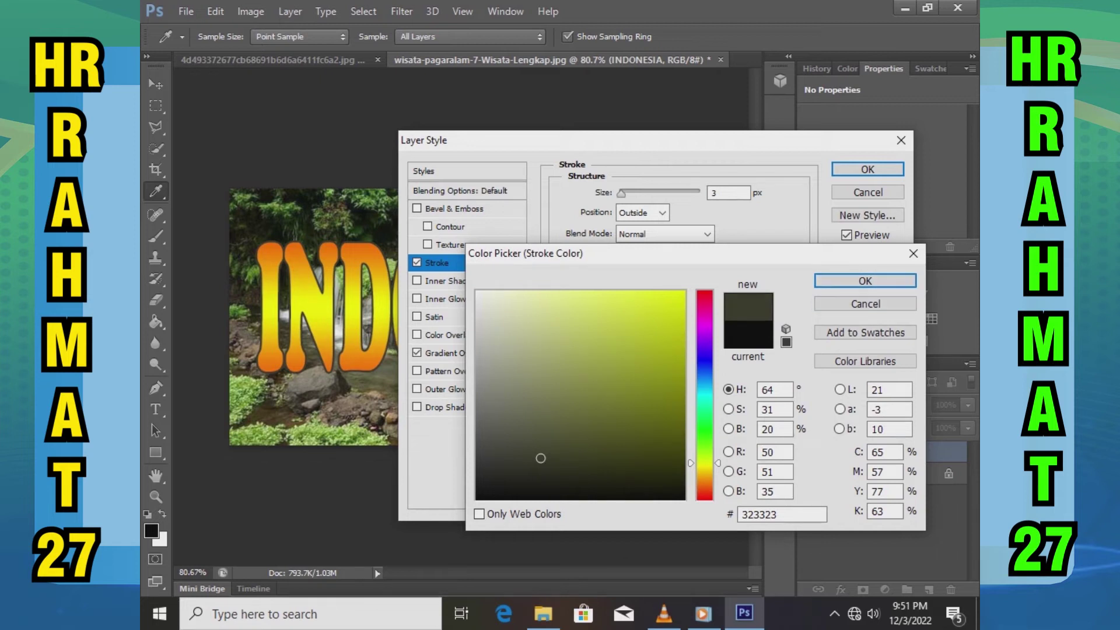
{"action": "left_click", "coordinate": [361, 327]}
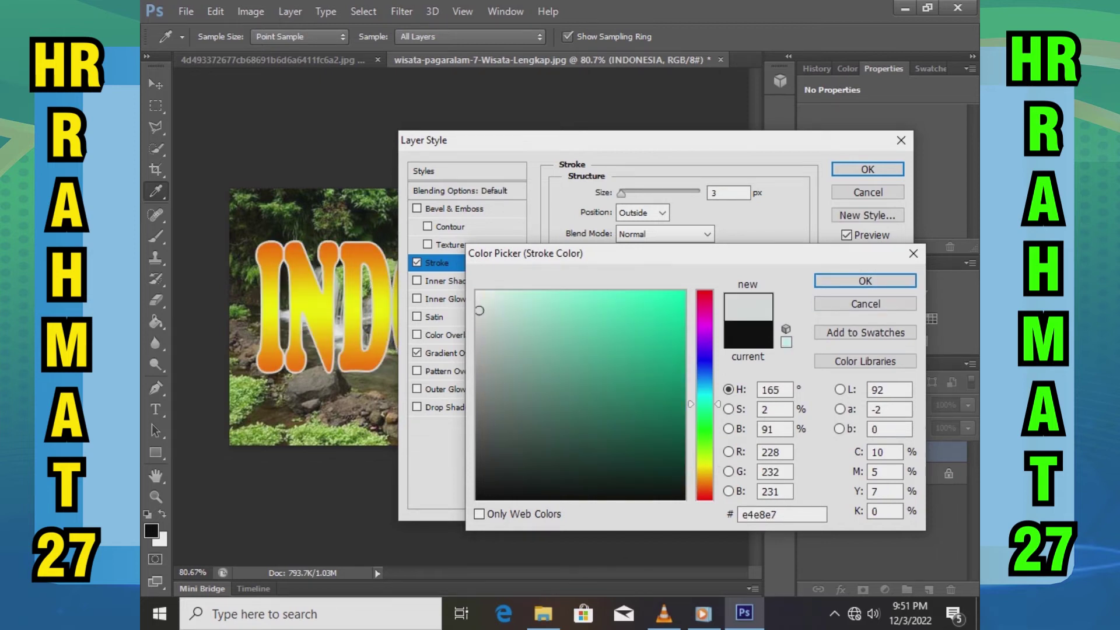
{"action": "left_click", "coordinate": [275, 408]}
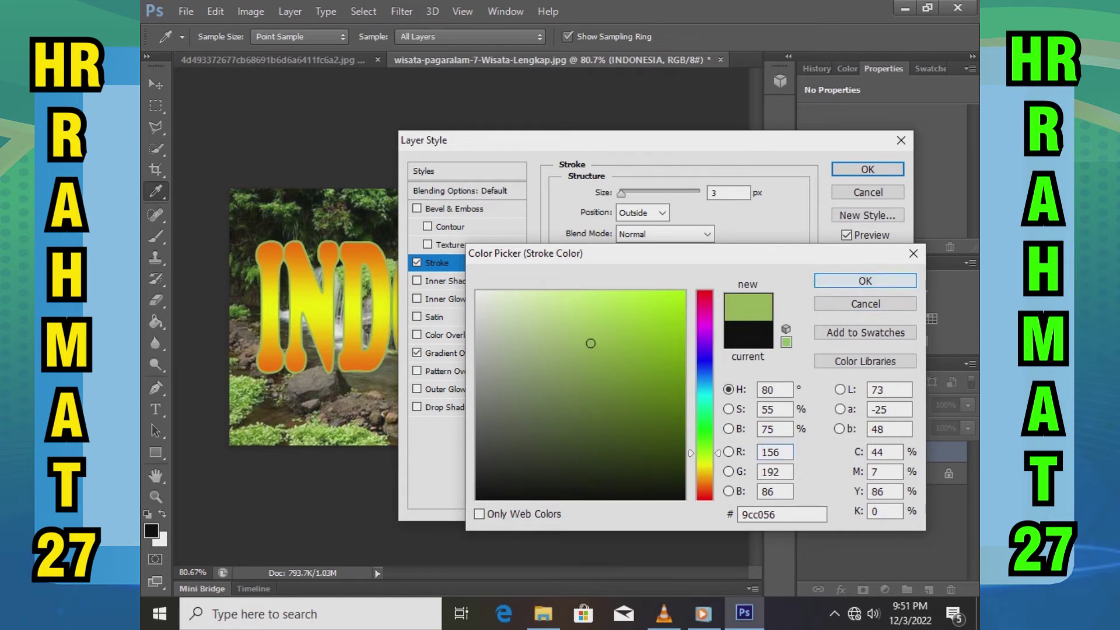
{"action": "key", "text": "Return"}
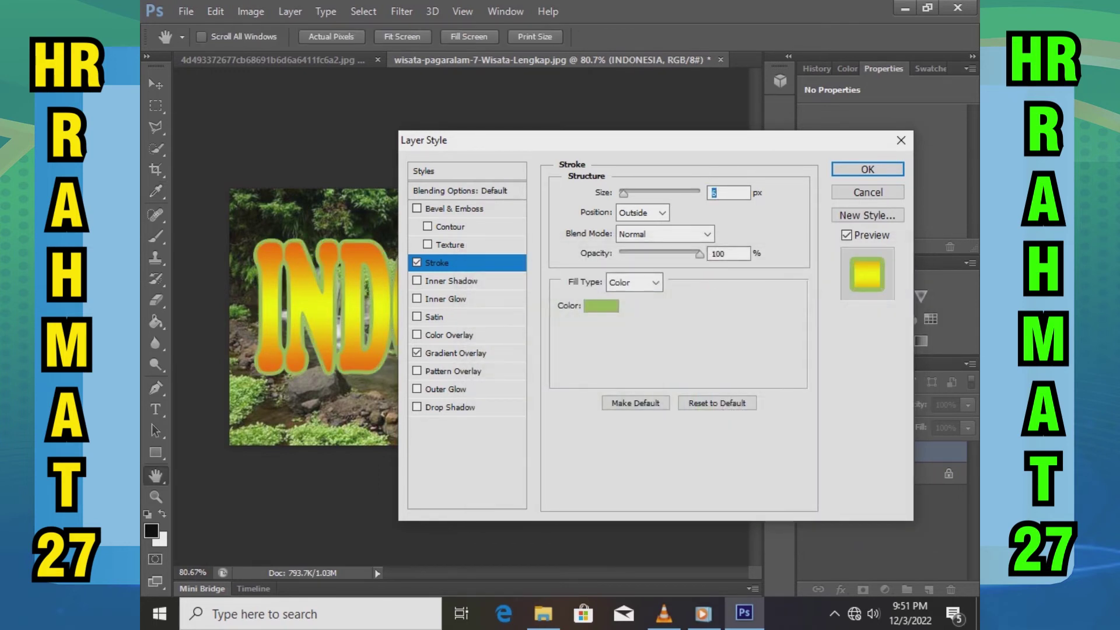
{"action": "type", "text": "5"}
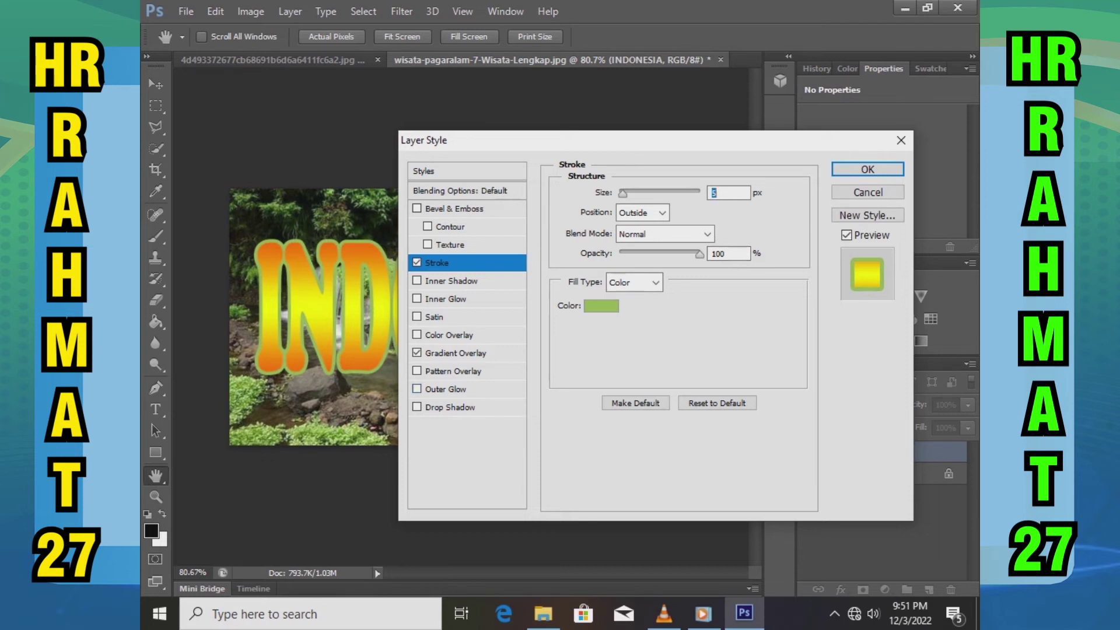
Step: Set the Underlying Layer Blend If sliders to 20/197 so the waterfall speckles show through INDONESIA
{"action": "left_click", "coordinate": [459, 190]}
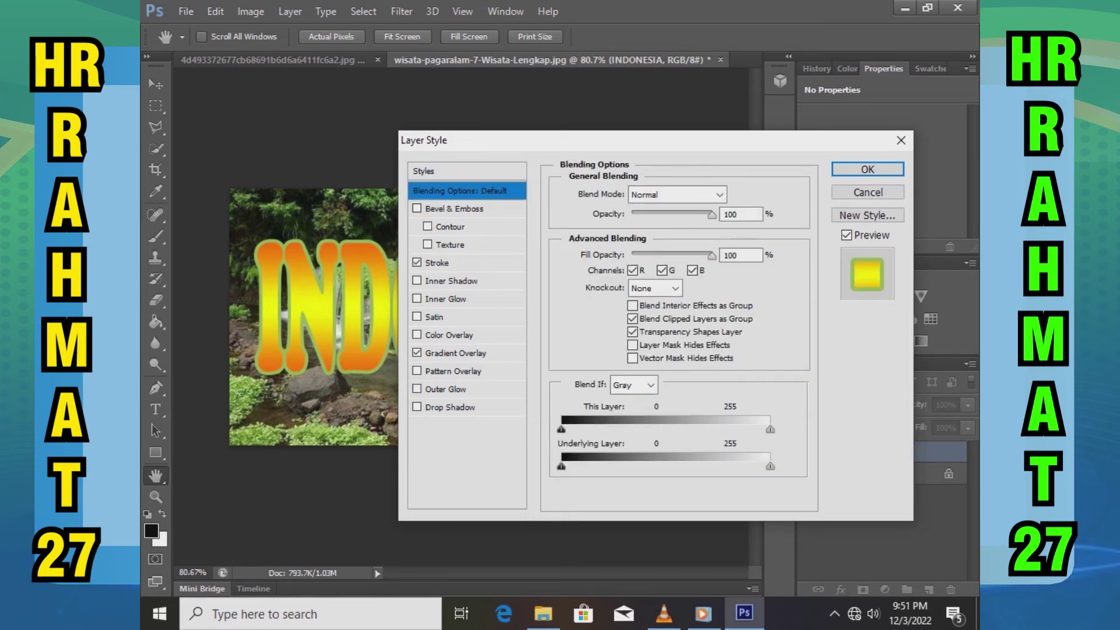
{"action": "left_click_drag", "start_coordinate": [525, 140], "coordinate": [622, 98]}
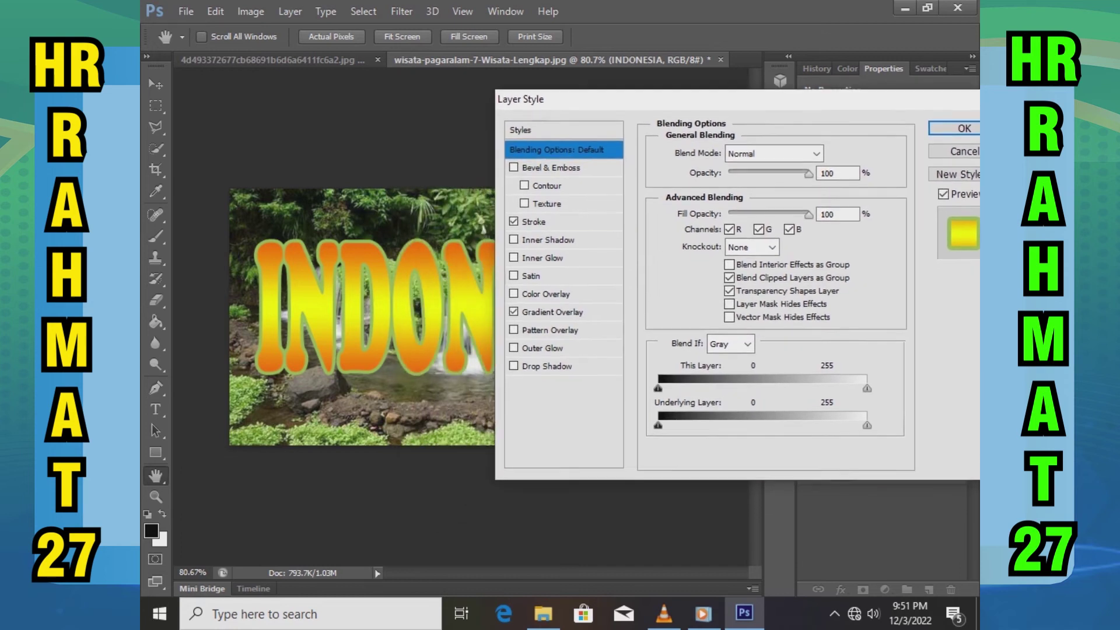
{"action": "left_click_drag", "start_coordinate": [867, 424], "coordinate": [835, 424]}
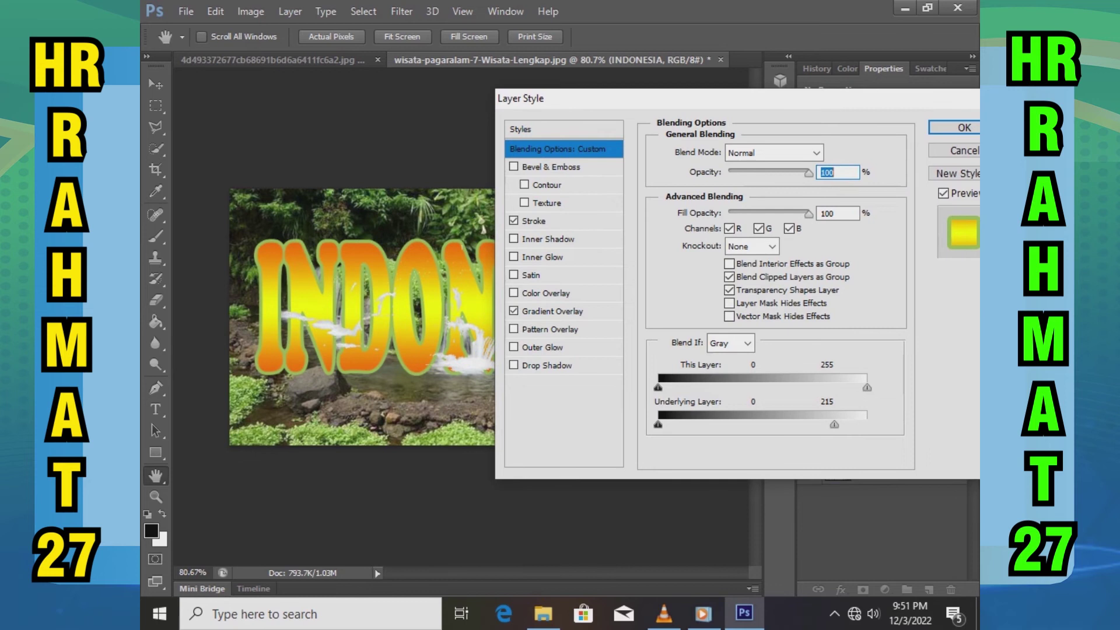
{"action": "left_click_drag", "start_coordinate": [658, 424], "coordinate": [667, 424]}
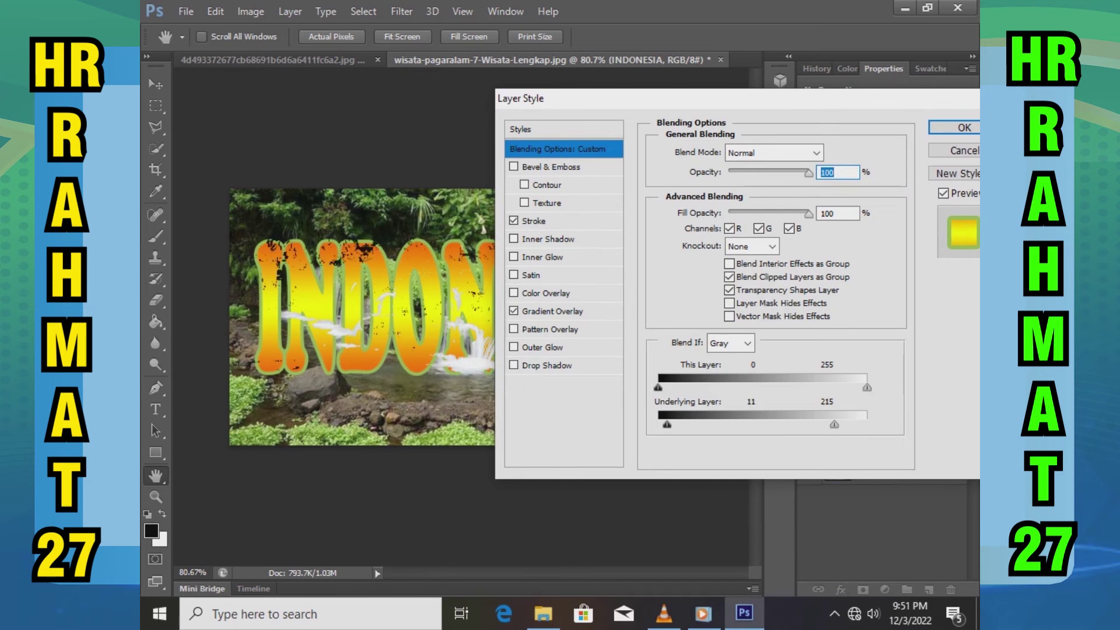
{"action": "mouse_move", "coordinate": [583, 98]}
{"action": "left_mouse_down"}
{"action": "mouse_move", "coordinate": [432, 421]}
{"action": "mouse_move", "coordinate": [559, 115]}
{"action": "left_mouse_up"}
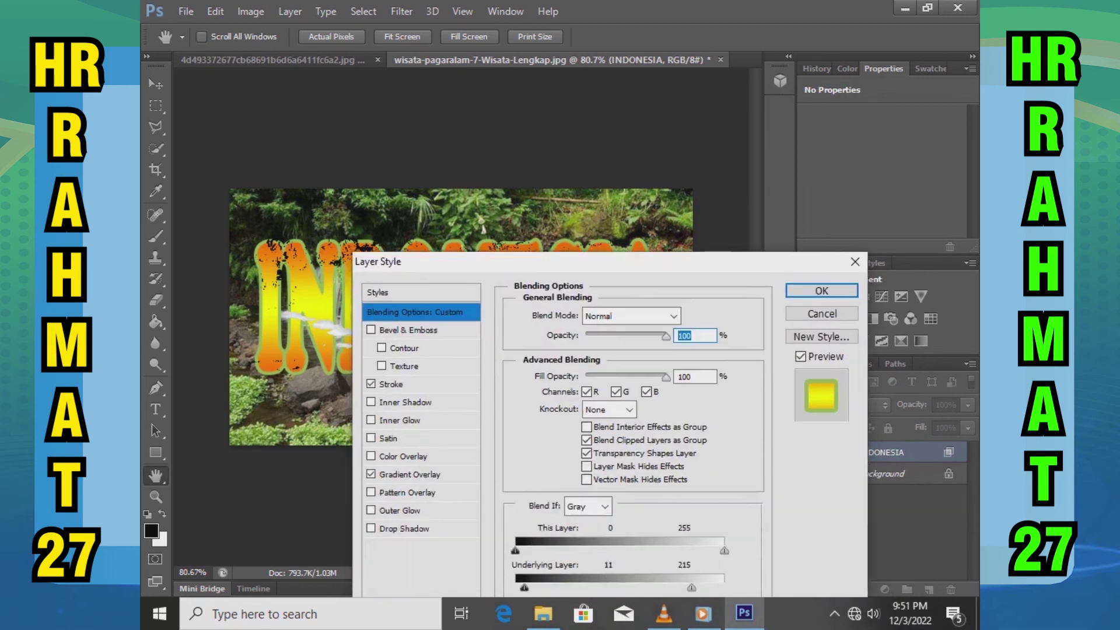
{"action": "left_click_drag", "start_coordinate": [810, 441], "coordinate": [795, 440]}
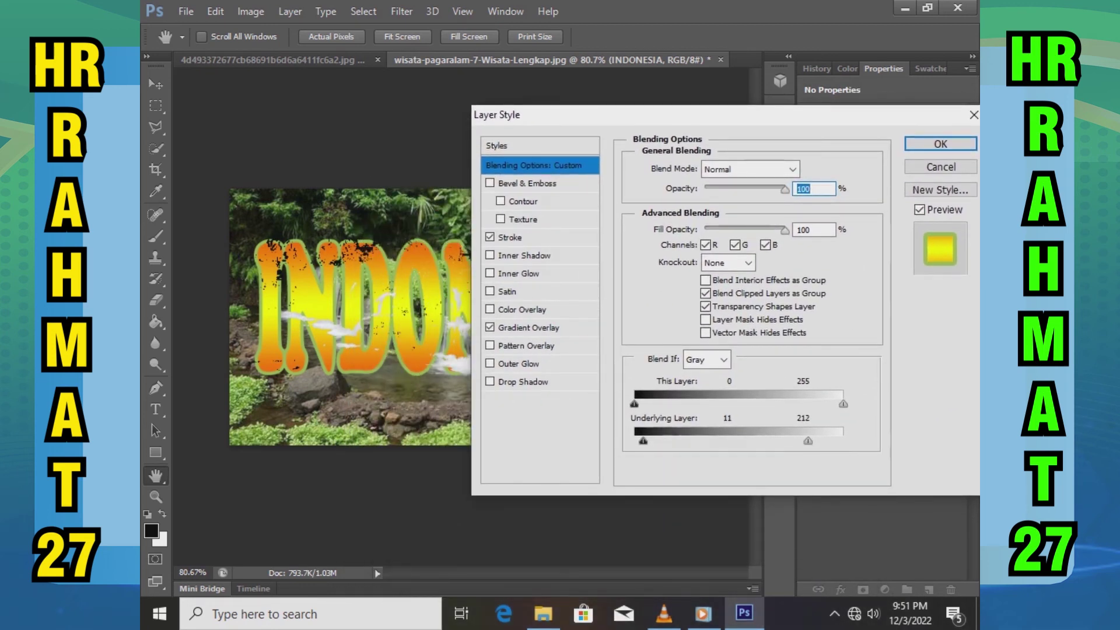
{"action": "left_click_drag", "start_coordinate": [642, 440], "coordinate": [650, 440]}
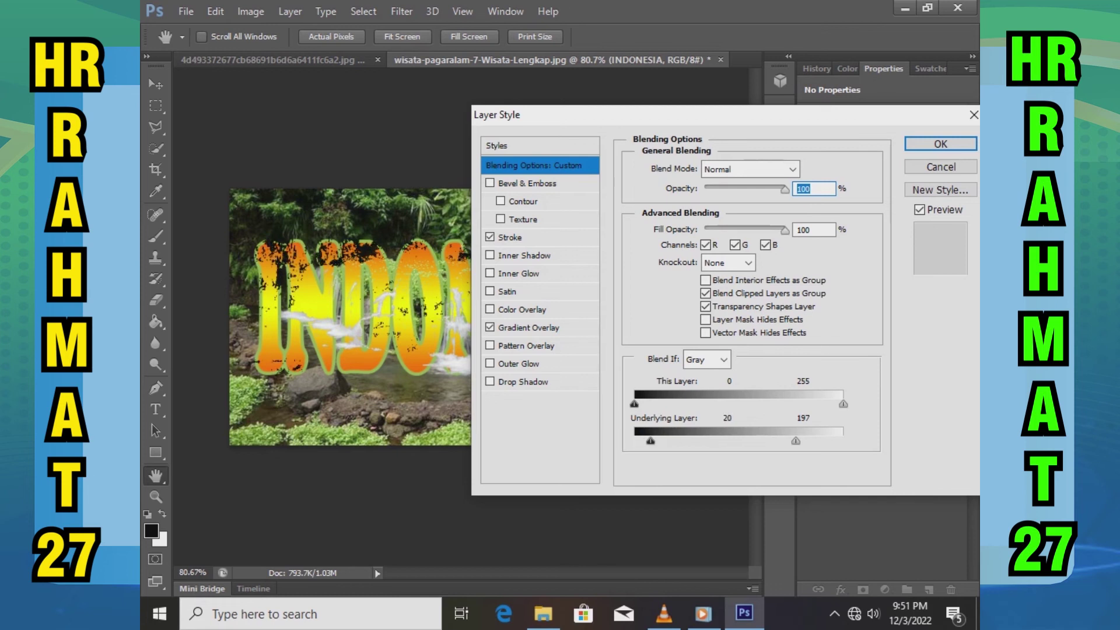
{"action": "mouse_move", "coordinate": [583, 115]}
{"action": "left_mouse_down"}
{"action": "mouse_move", "coordinate": [454, 436]}
{"action": "mouse_move", "coordinate": [533, 158]}
{"action": "left_mouse_up"}
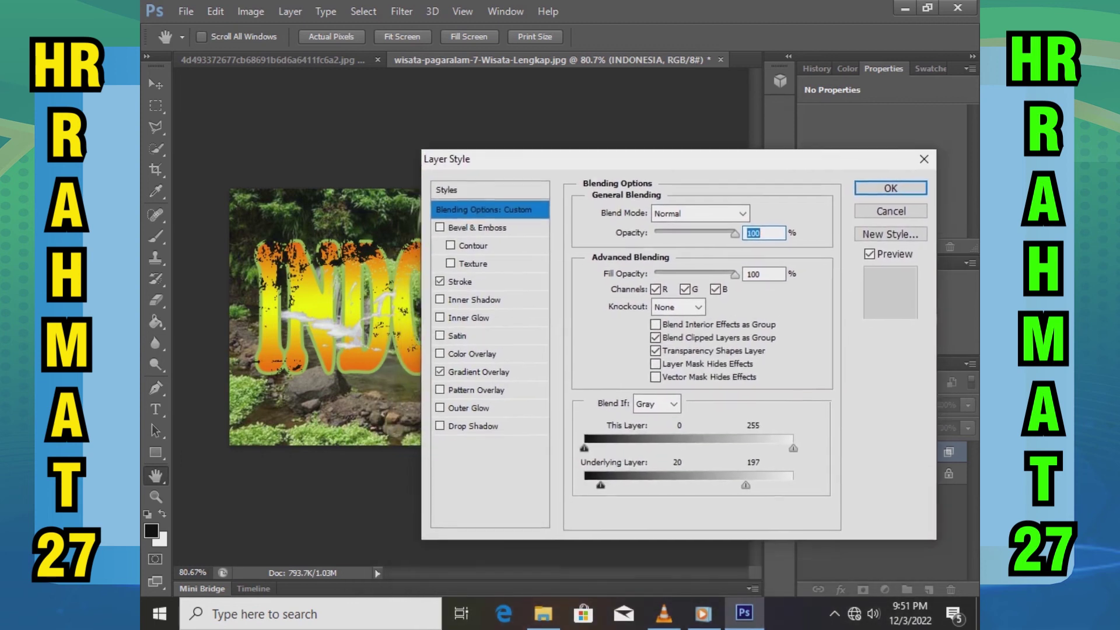
Step: Change the INDONESIA stroke colour to muted olive 61613f and apply the layer style
{"action": "left_click", "coordinate": [458, 281]}
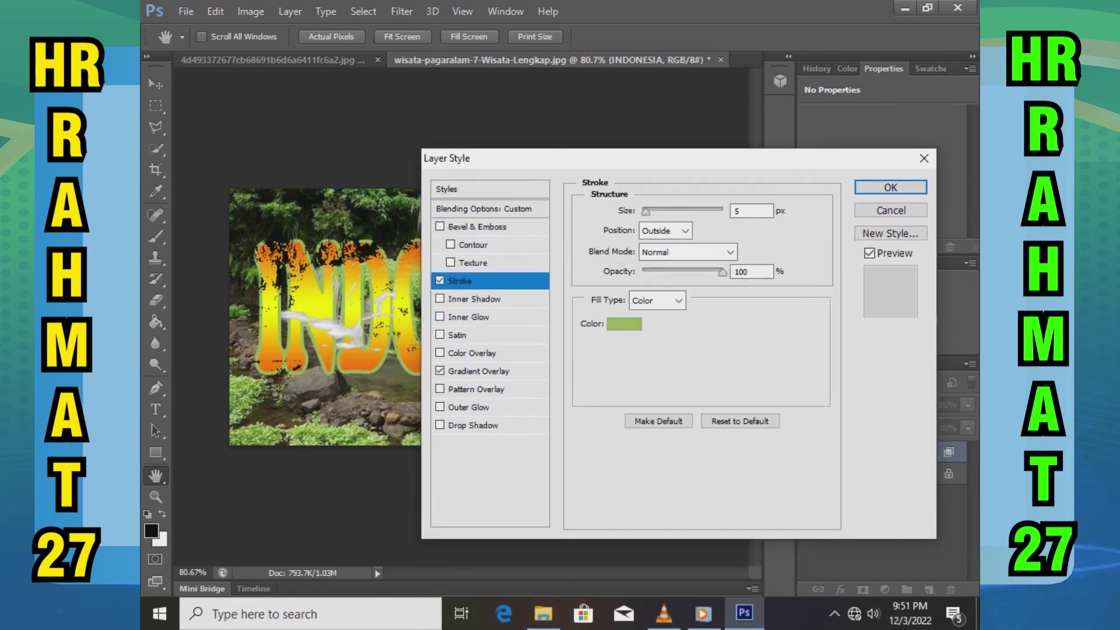
{"action": "left_click", "coordinate": [624, 323]}
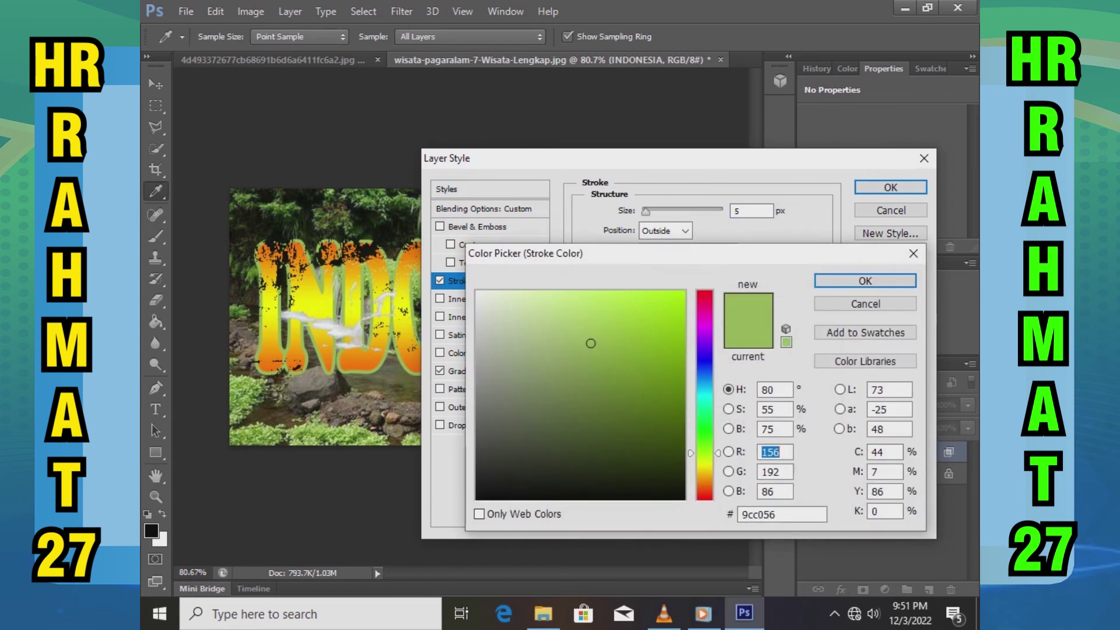
{"action": "left_click", "coordinate": [292, 251]}
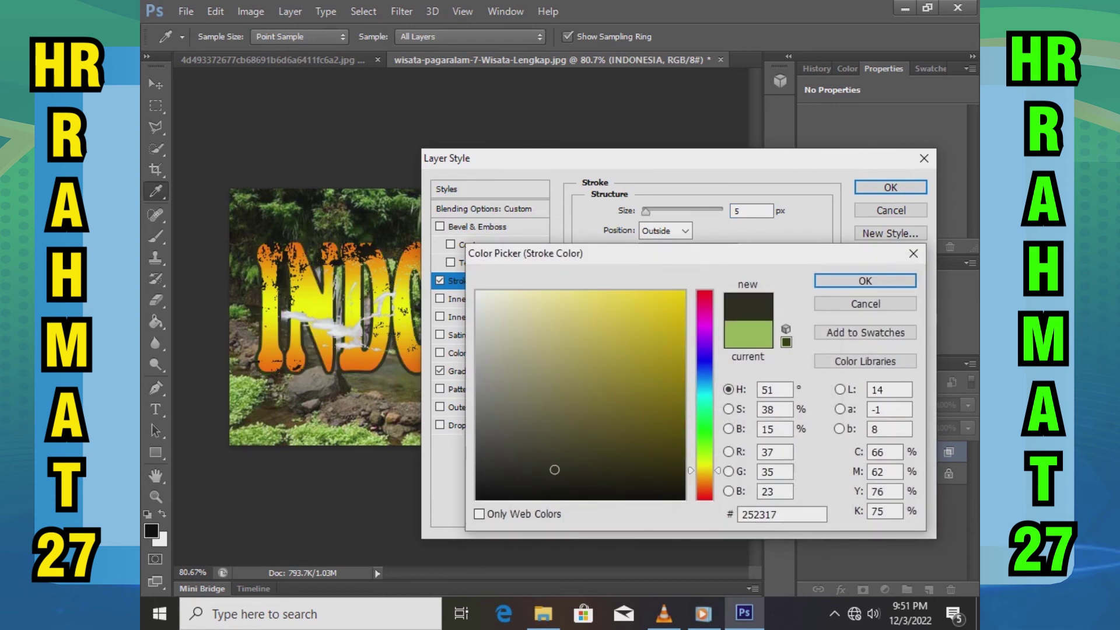
{"action": "left_click", "coordinate": [350, 403]}
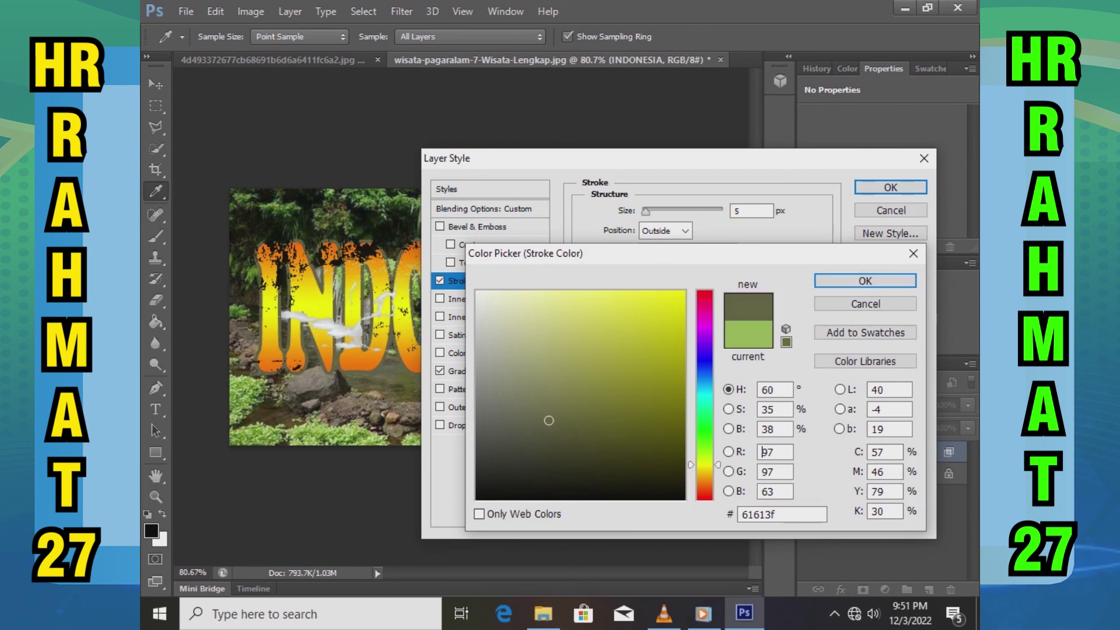
{"action": "left_click", "coordinate": [865, 280]}
{"action": "left_click", "coordinate": [891, 187]}
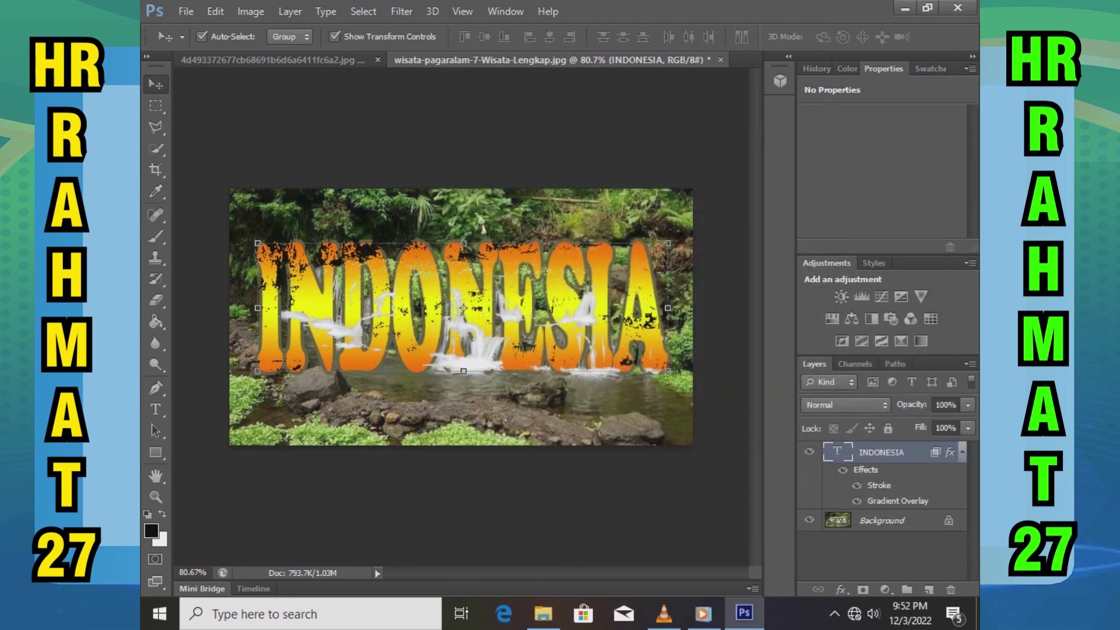
Step: Zoom in, move the INDONESIA text layer slightly down over the waterfall, then zoom back out
{"action": "scroll", "coordinate": [461, 317], "scroll_direction": "down", "scroll_amount": 3}
{"action": "scroll", "coordinate": [461, 317], "scroll_direction": "down", "scroll_amount": 2}
{"action": "scroll", "coordinate": [461, 316], "scroll_direction": "up", "scroll_amount": 2}
{"action": "scroll", "coordinate": [461, 317], "scroll_direction": "up", "scroll_amount": 3}
{"action": "scroll", "coordinate": [525, 310], "scroll_direction": "up", "scroll_amount": 2}
{"action": "left_click_drag", "start_coordinate": [597, 253], "coordinate": [613, 242]}
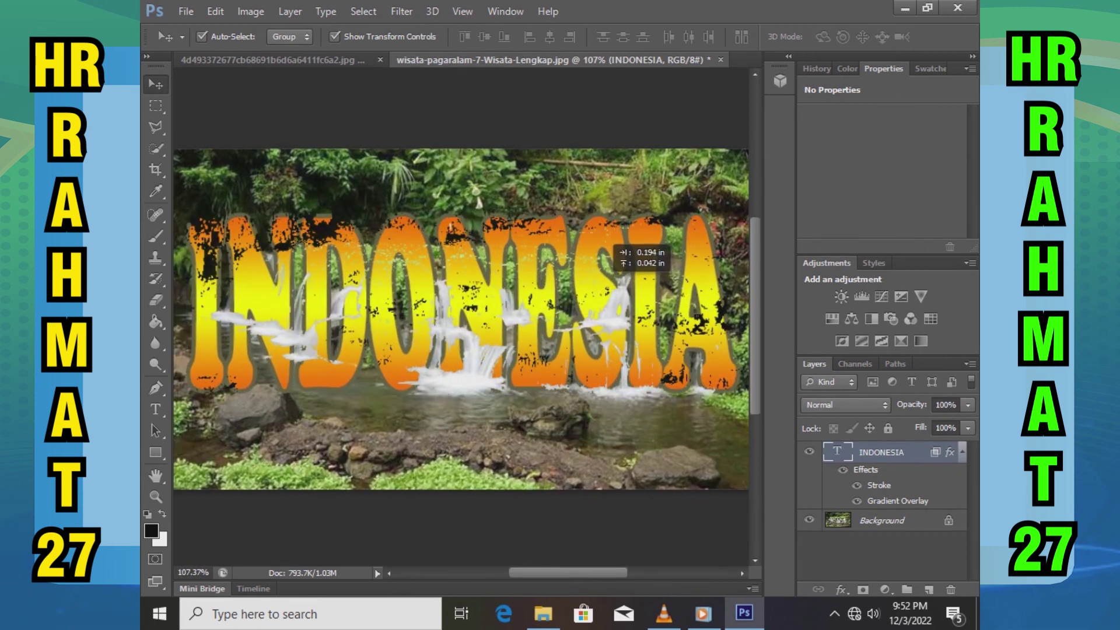
{"action": "scroll", "coordinate": [461, 317], "scroll_direction": "down", "scroll_amount": 2}
{"action": "scroll", "coordinate": [461, 317], "scroll_direction": "down", "scroll_amount": 1}
{"action": "scroll", "coordinate": [461, 316], "scroll_direction": "up", "scroll_amount": 1}
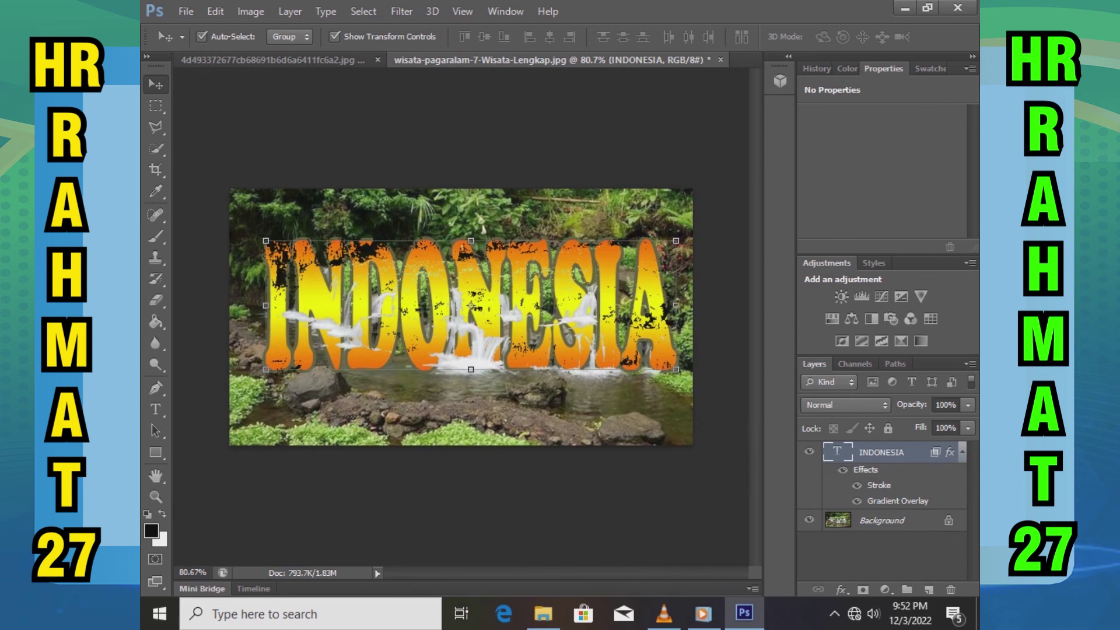